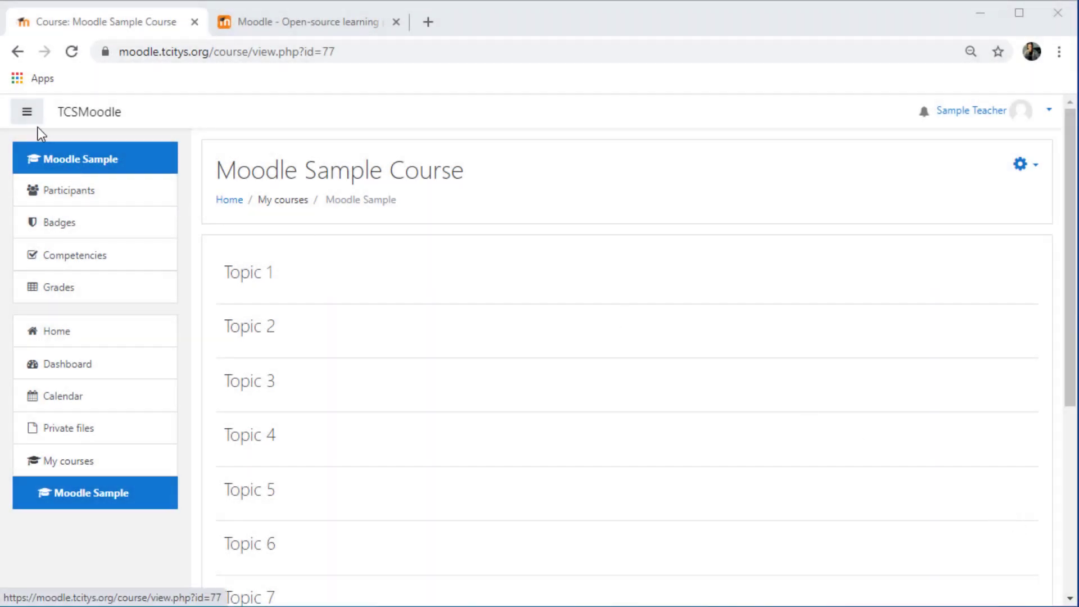
Explore the course navigation drawer, the Participants page with its settings menu, and the Grades page, returning to the course
{"action": "left_click", "coordinate": [27, 116]}
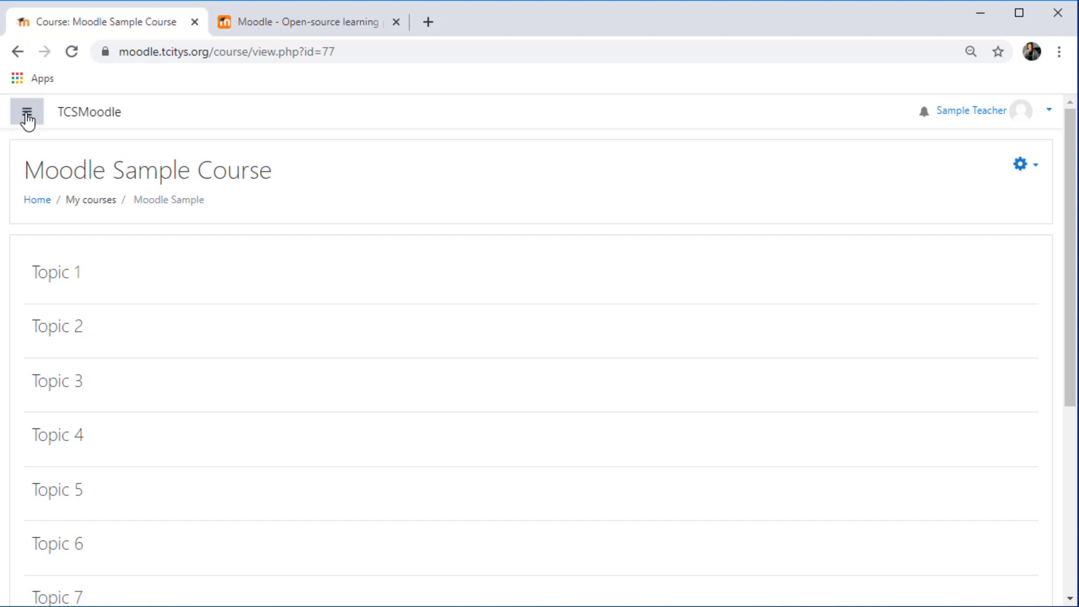
{"action": "left_click", "coordinate": [27, 118]}
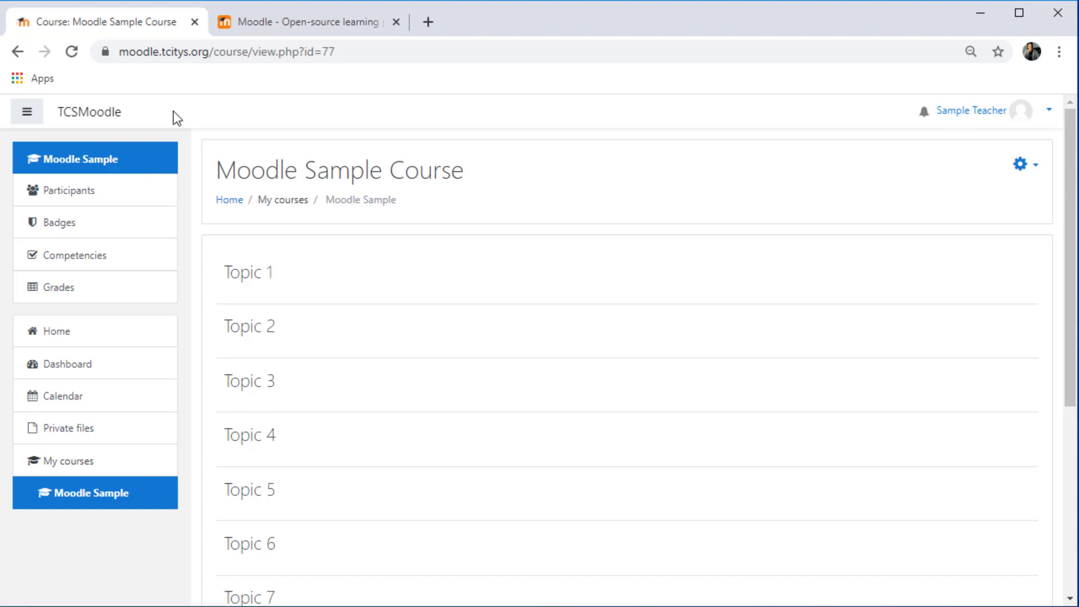
{"action": "left_click", "coordinate": [62, 194]}
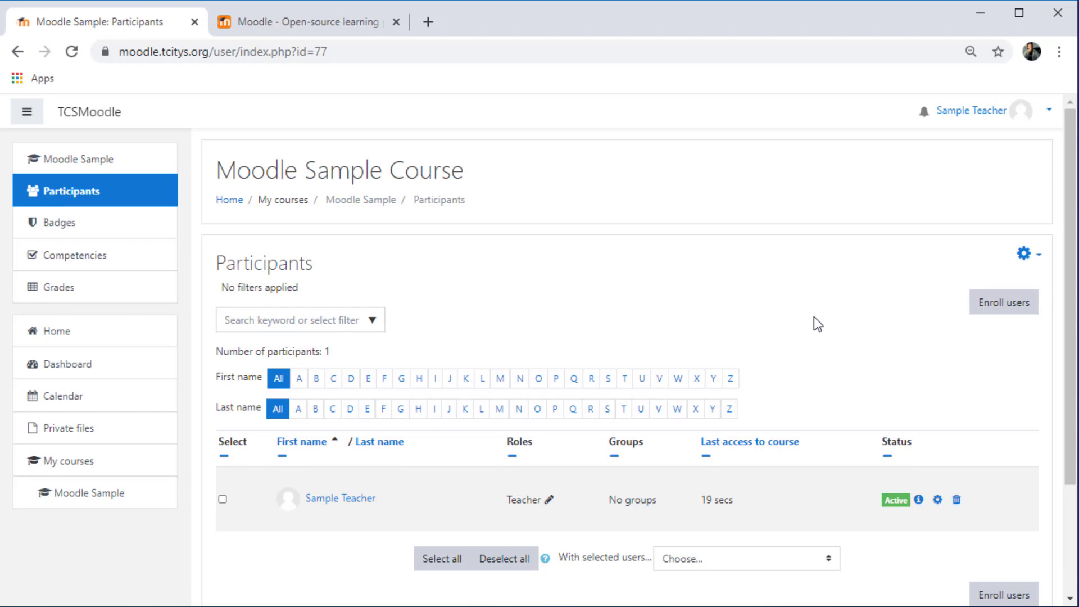
{"action": "left_click", "coordinate": [1038, 256]}
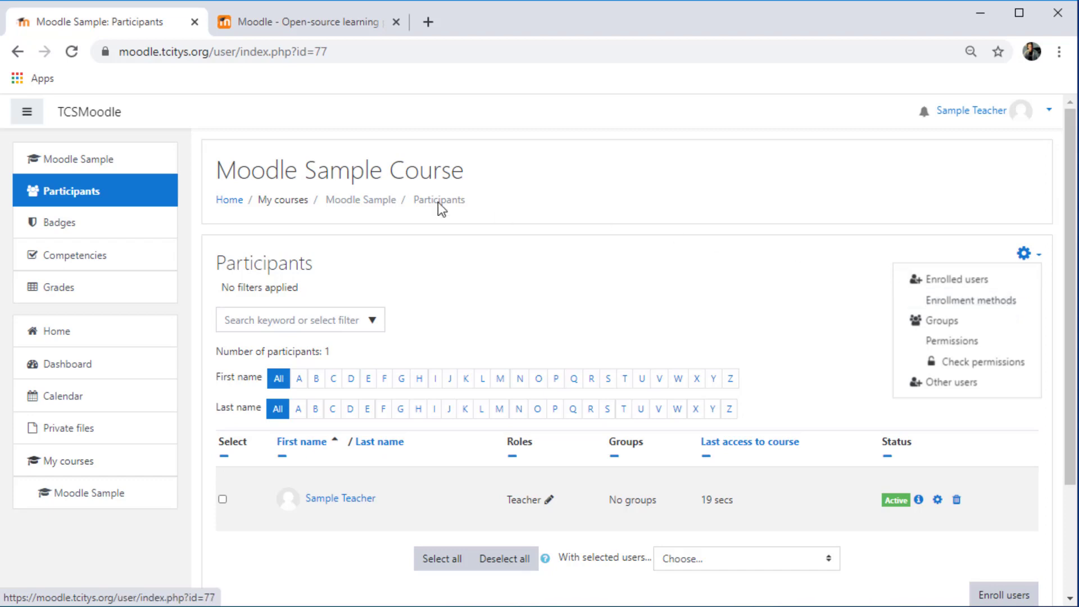
{"action": "left_click", "coordinate": [67, 162]}
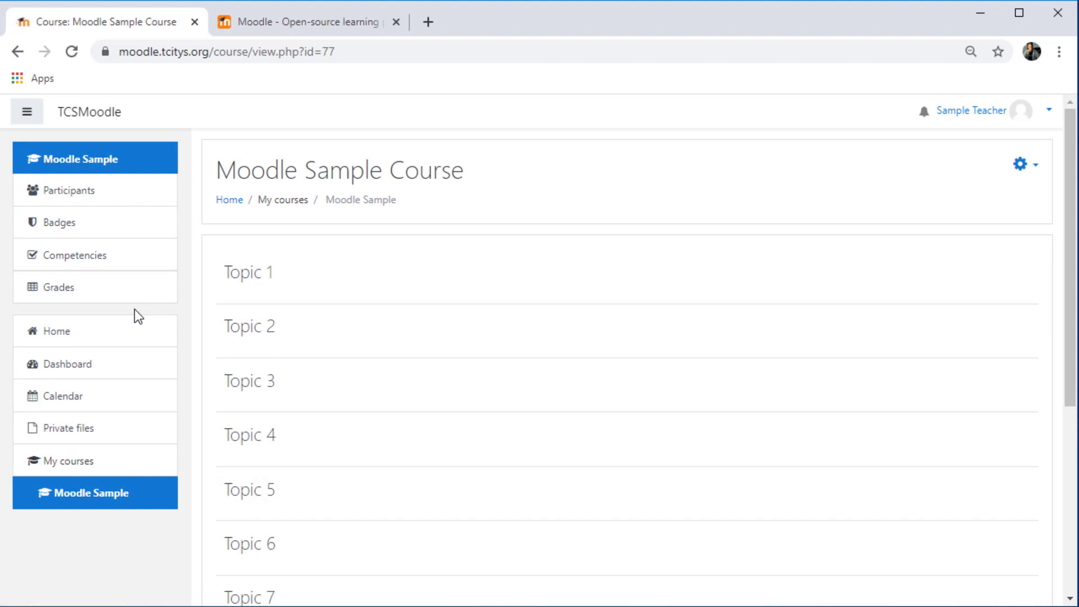
{"action": "left_click", "coordinate": [62, 289]}
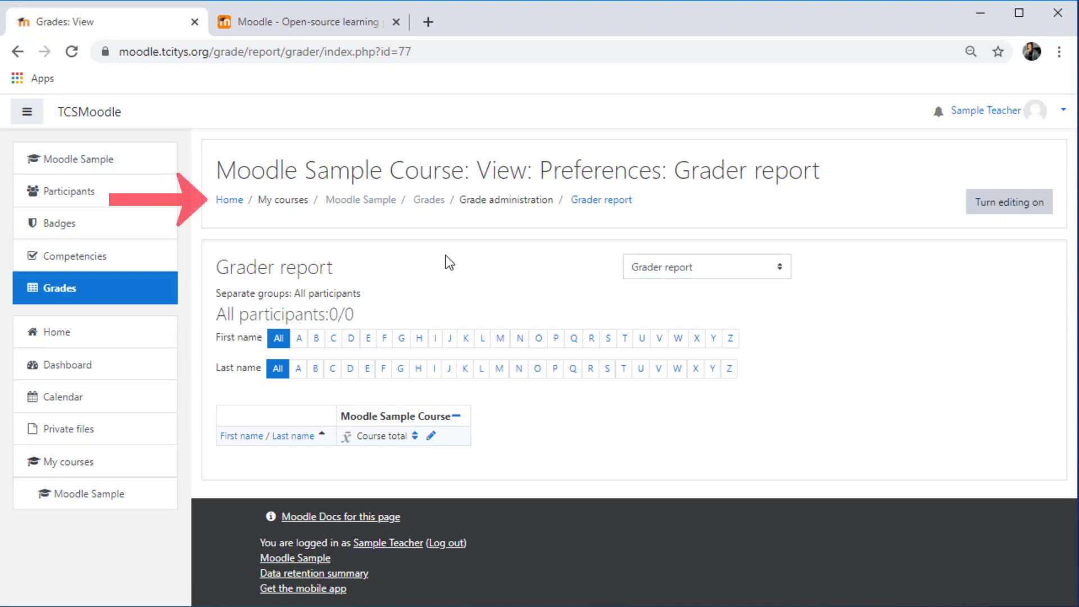
{"action": "left_click", "coordinate": [367, 205]}
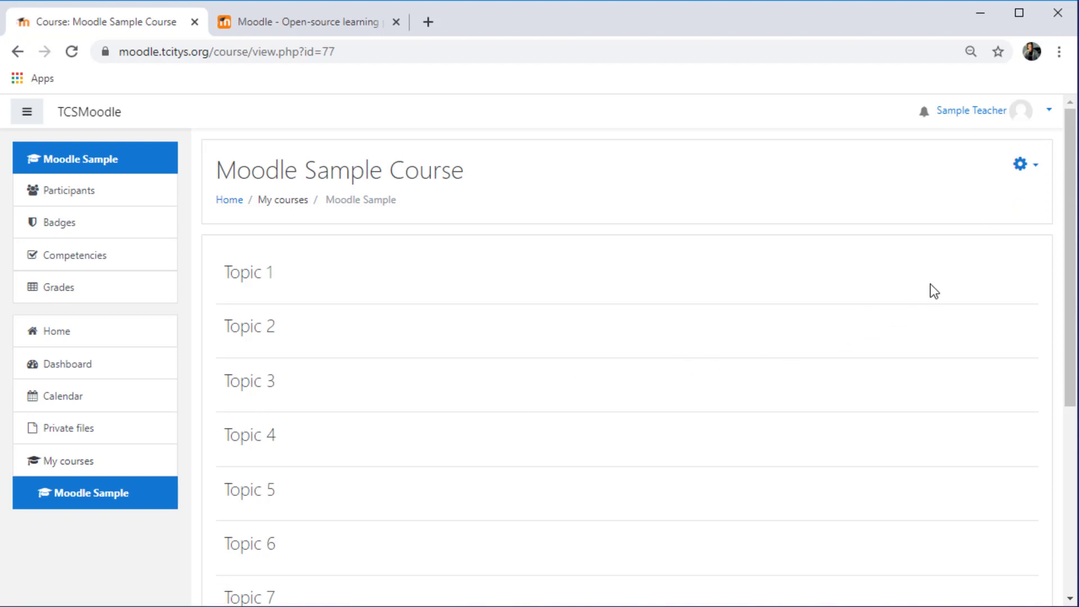
Turn editing on and rename the Topic 1 section as Unit 1
{"action": "left_click", "coordinate": [1032, 174]}
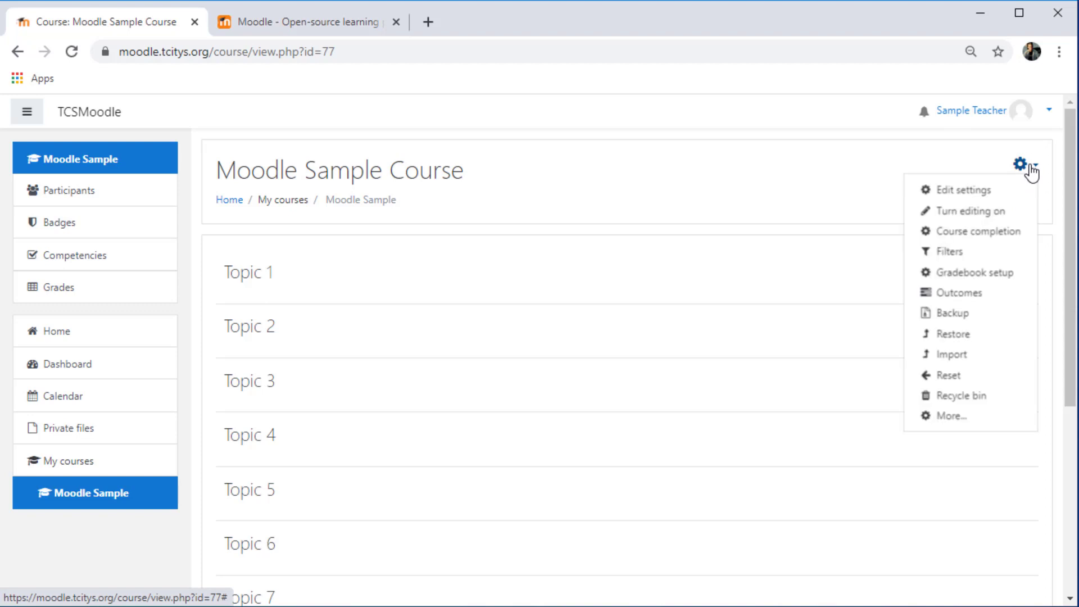
{"action": "left_click", "coordinate": [995, 216]}
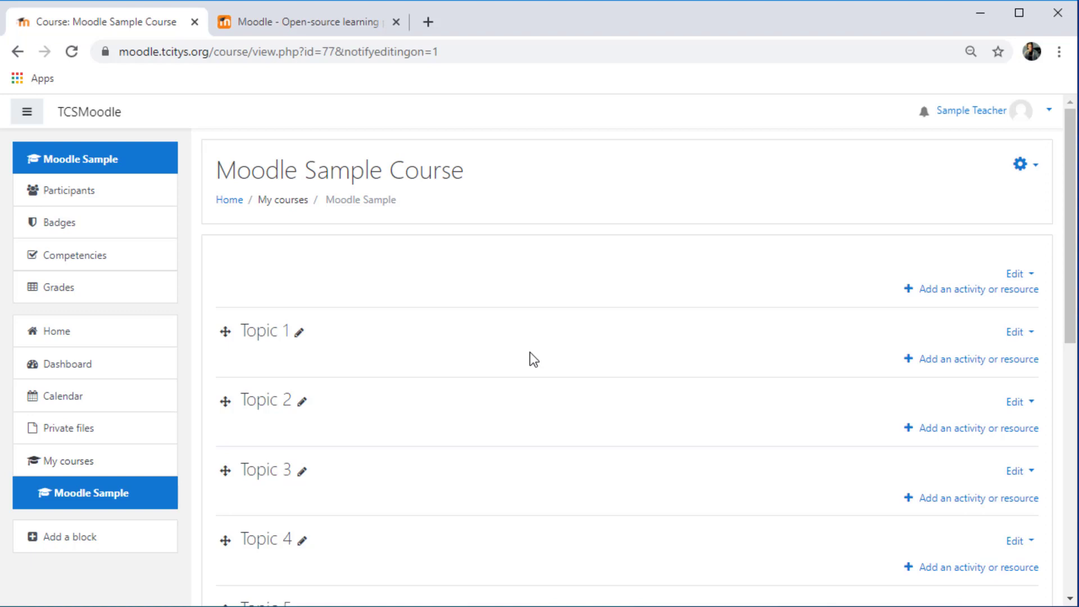
{"action": "left_click", "coordinate": [299, 336]}
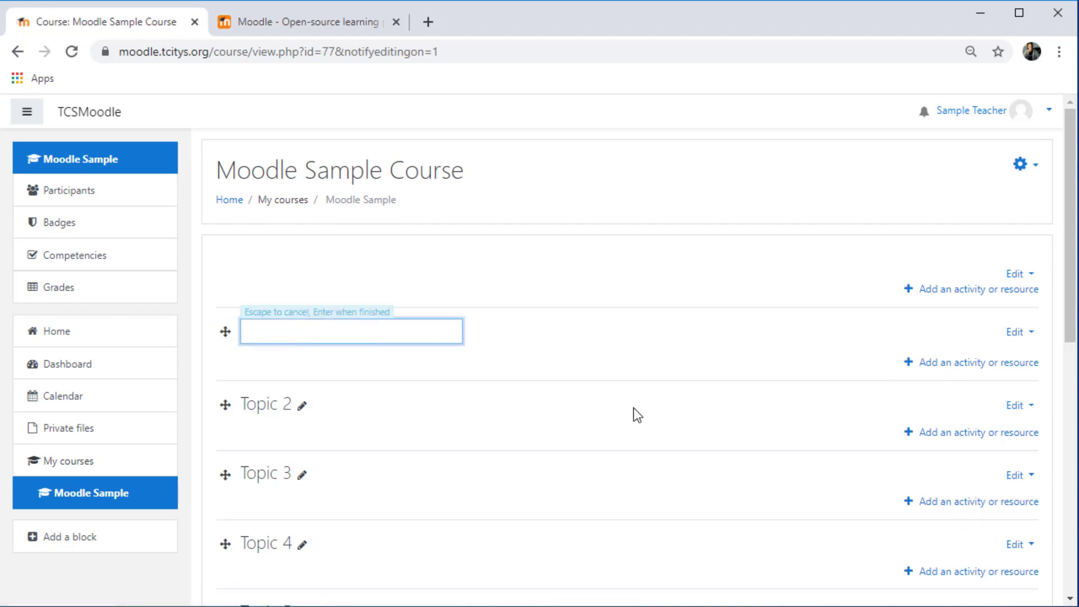
{"action": "type", "text": "Unit 1"}
{"action": "key", "text": "Return"}
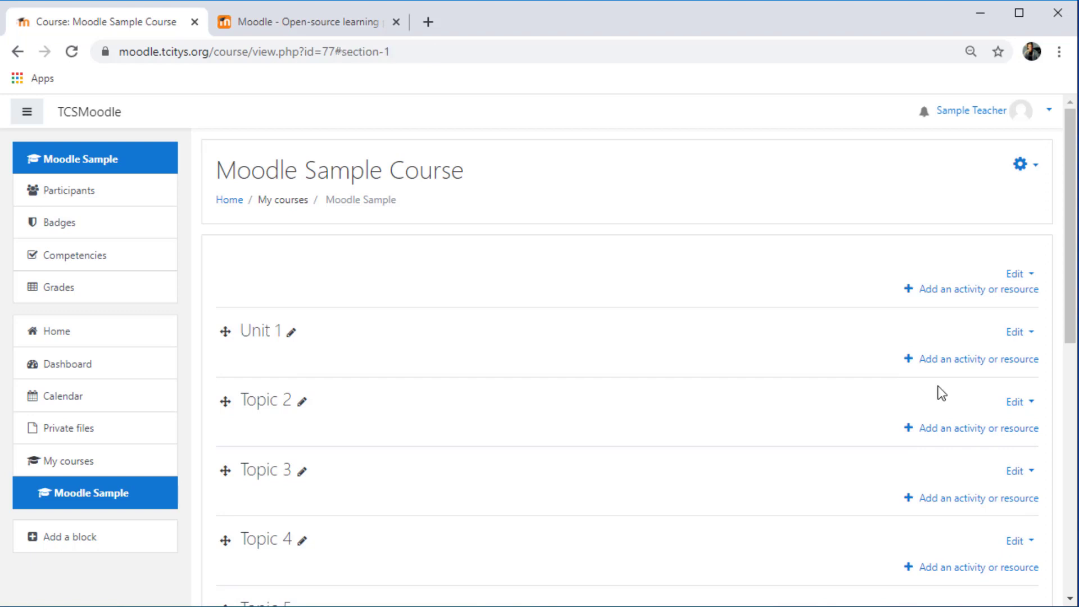
Open Unit 1's section settings to review its name and summary fields, then return to the course page
{"action": "left_click", "coordinate": [1016, 333]}
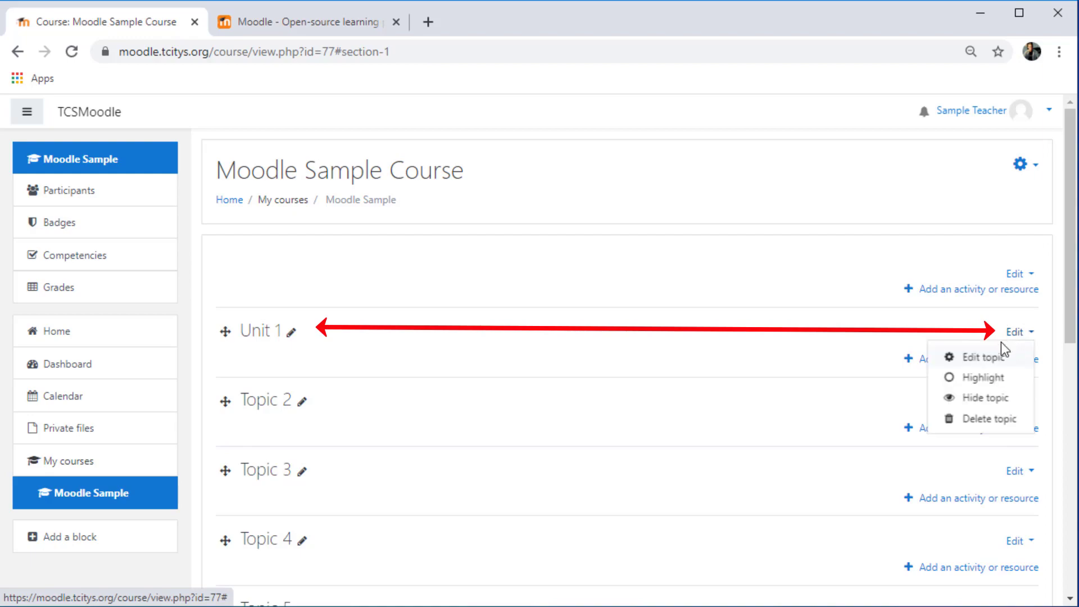
{"action": "left_click", "coordinate": [994, 358]}
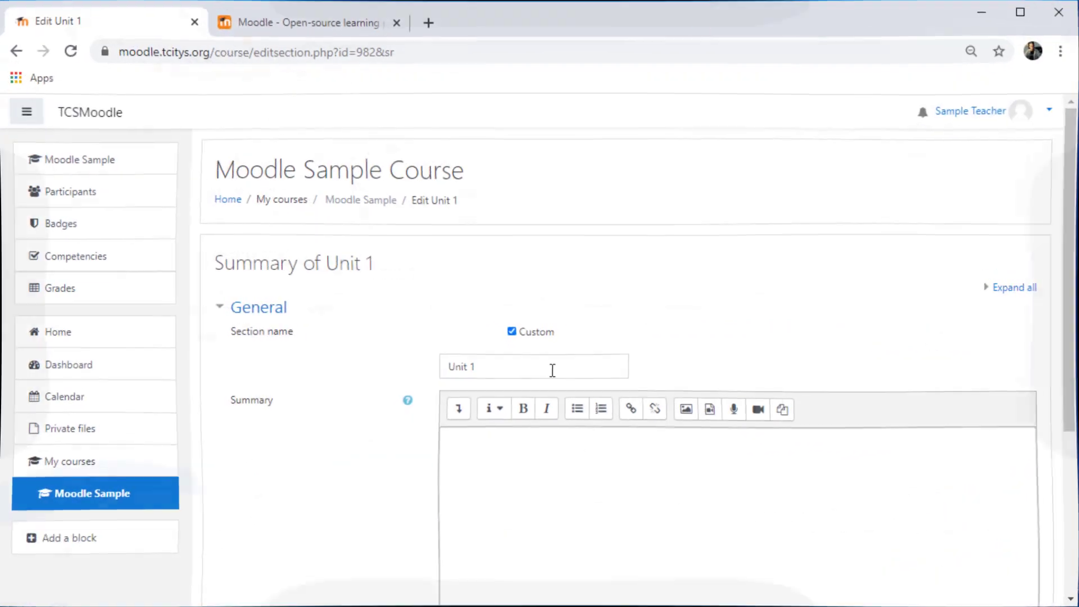
{"action": "left_click", "coordinate": [553, 369]}
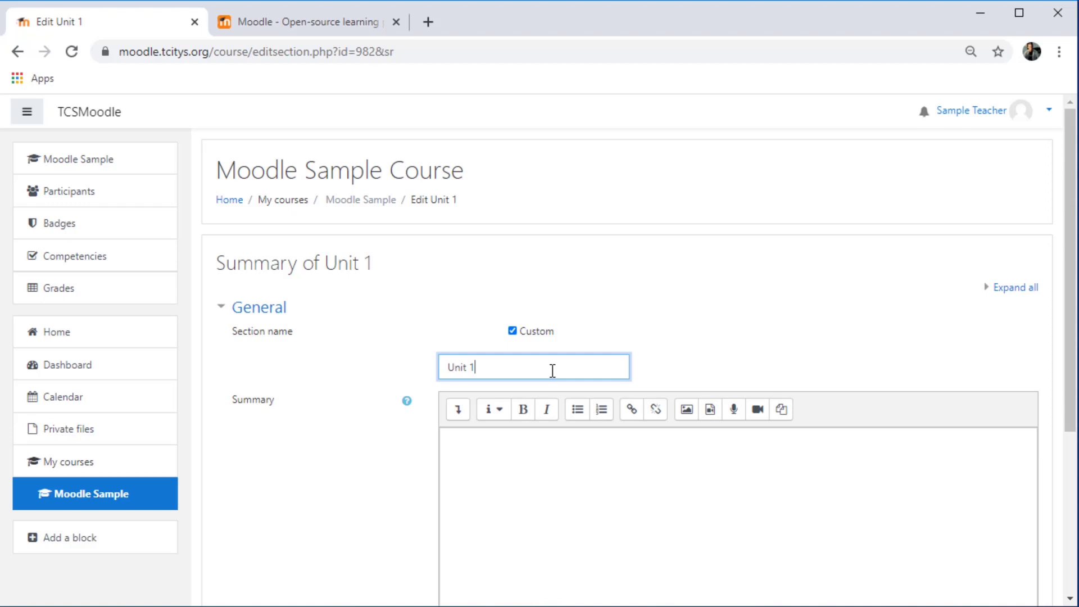
{"action": "scroll", "coordinate": [580, 471], "scroll_direction": "down", "scroll_amount": 2}
{"action": "left_click", "coordinate": [506, 400]}
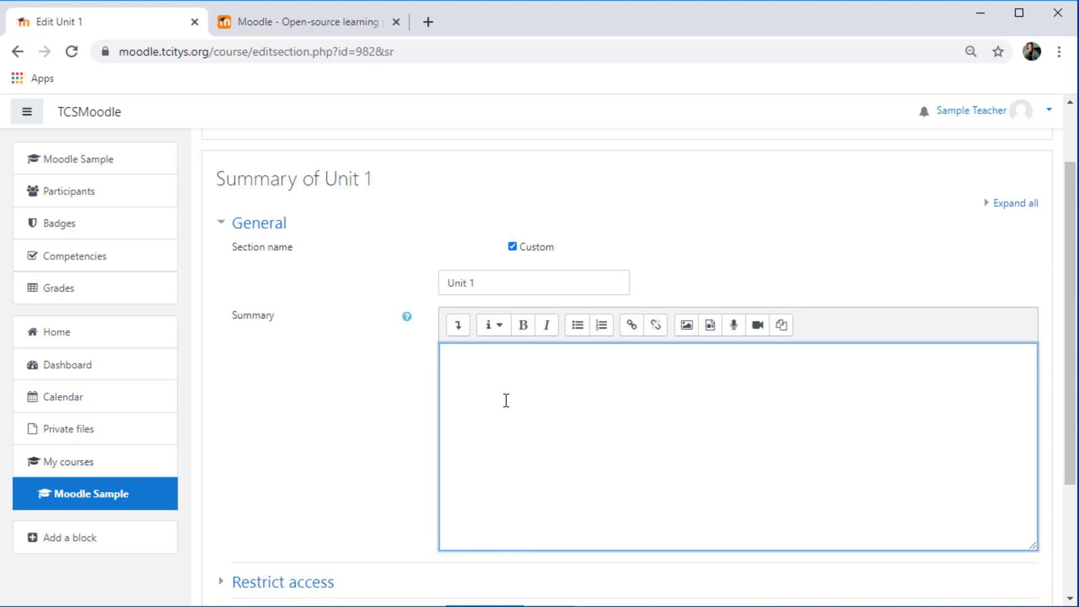
{"action": "left_click_drag", "start_coordinate": [1073, 310], "coordinate": [1073, 407]}
{"action": "left_click", "coordinate": [500, 467]}
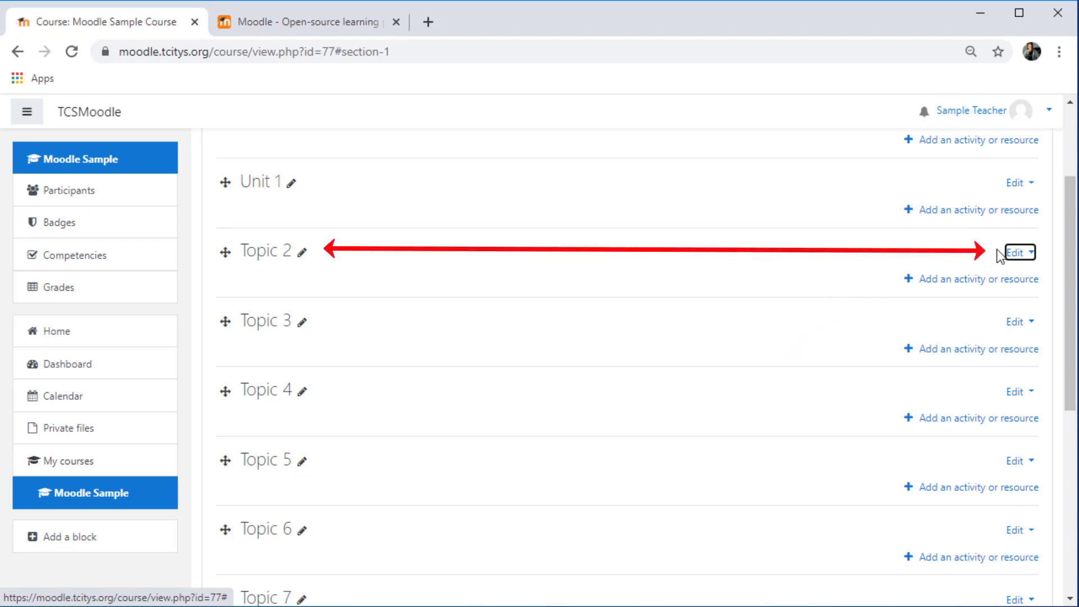
Hide the Topic 2 section from students
{"action": "left_click", "coordinate": [1019, 253]}
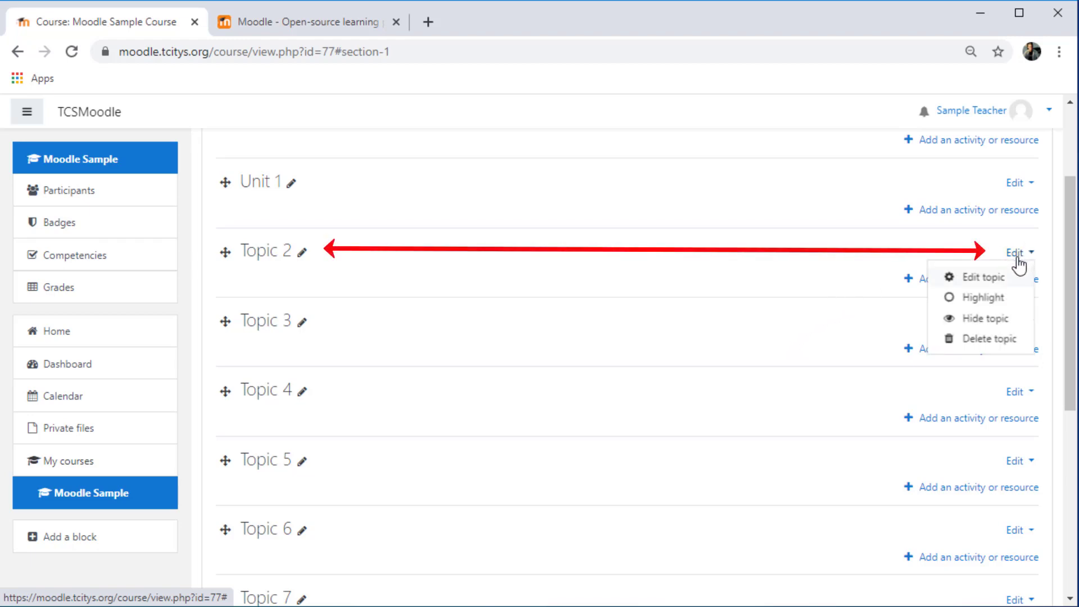
{"action": "left_click", "coordinate": [991, 318]}
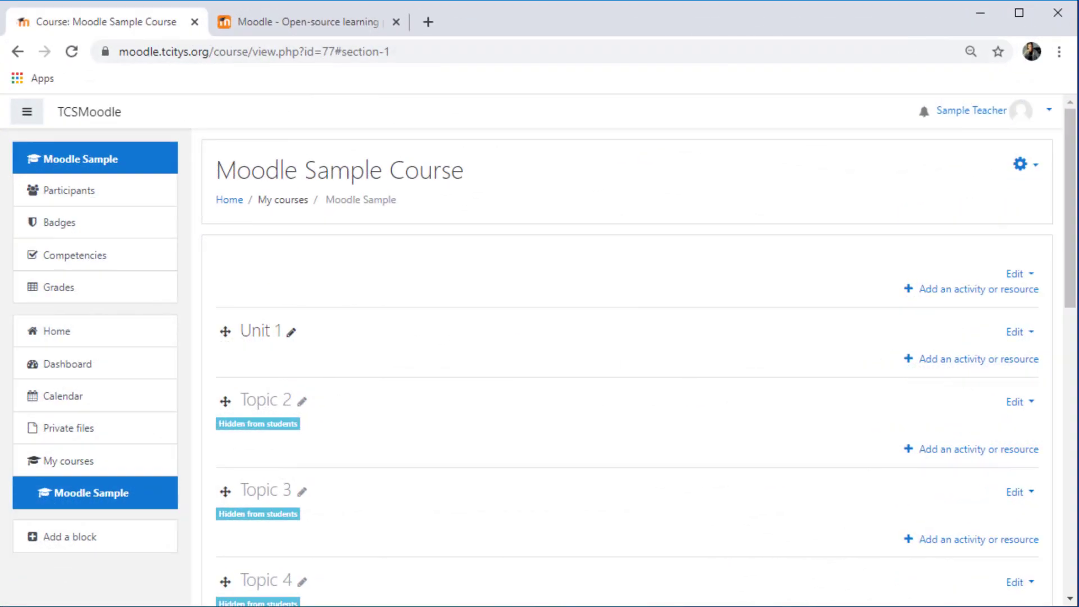
Add a Label resource to the Unit 1 section
{"action": "left_click", "coordinate": [974, 363]}
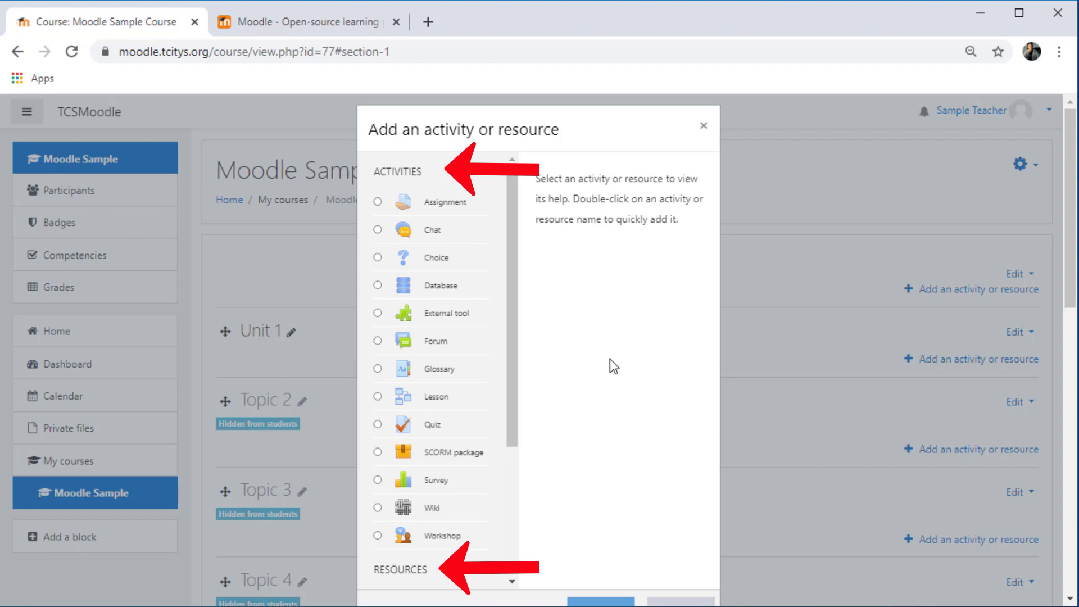
{"action": "left_click", "coordinate": [609, 358]}
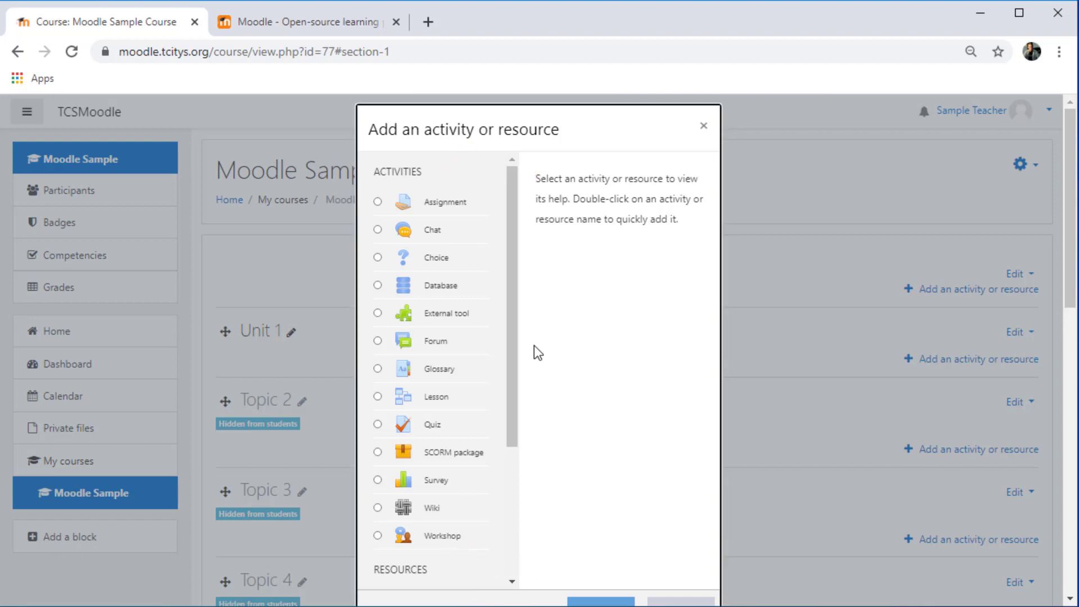
{"action": "left_click_drag", "start_coordinate": [512, 351], "coordinate": [503, 494]}
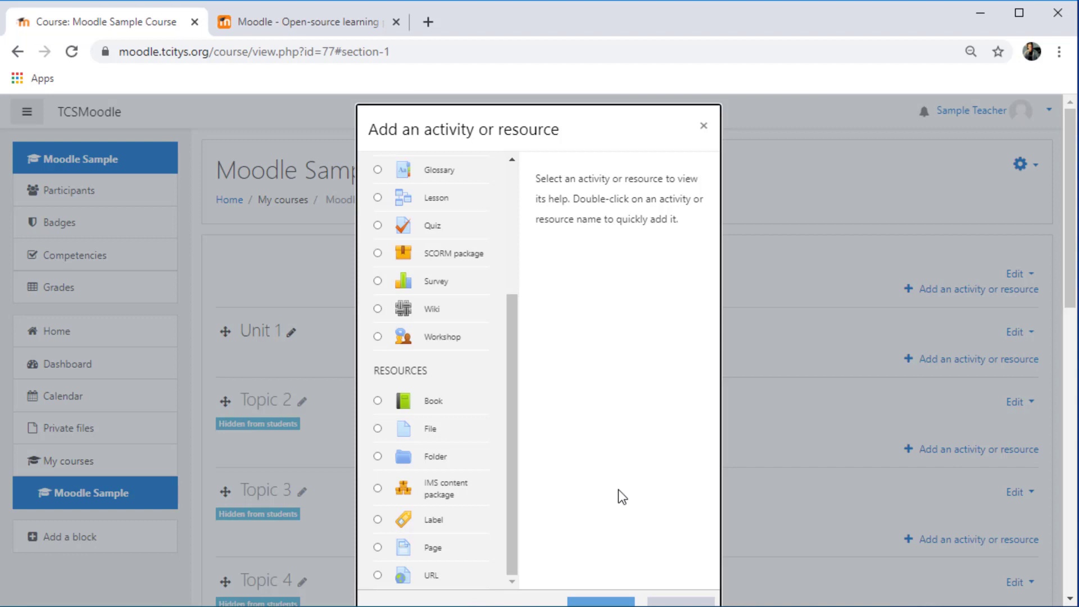
{"action": "left_click", "coordinate": [377, 519]}
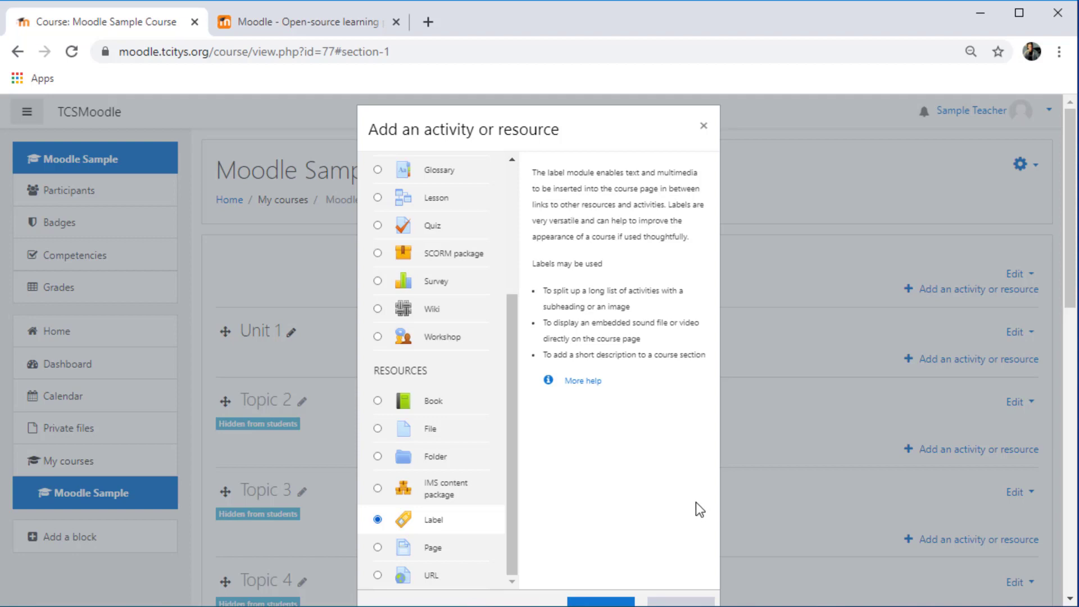
{"action": "scroll", "coordinate": [1071, 278], "scroll_direction": "down", "scroll_amount": 1}
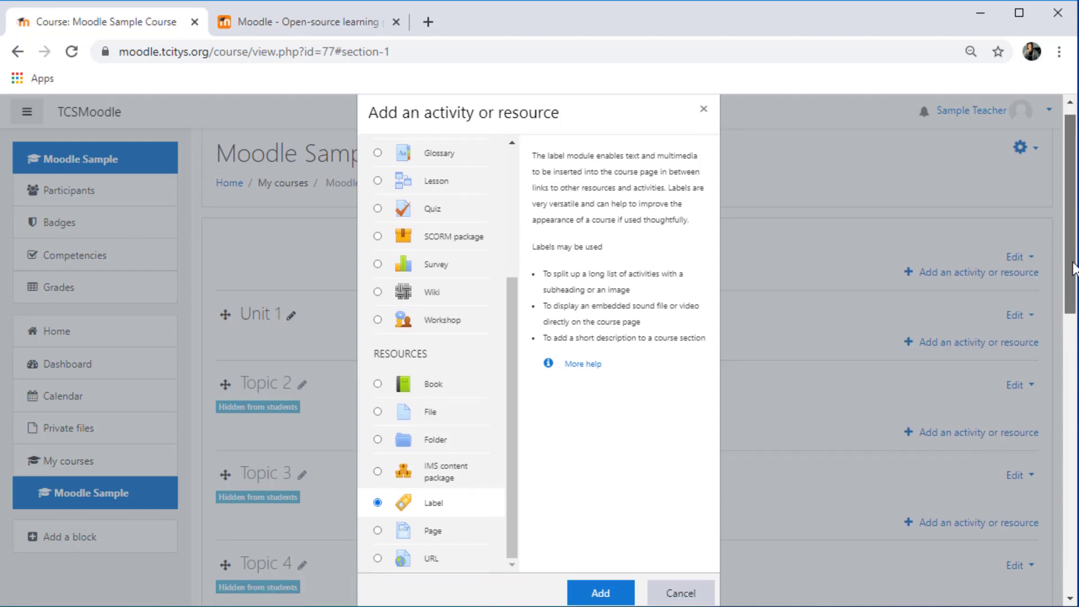
{"action": "left_click", "coordinate": [612, 564]}
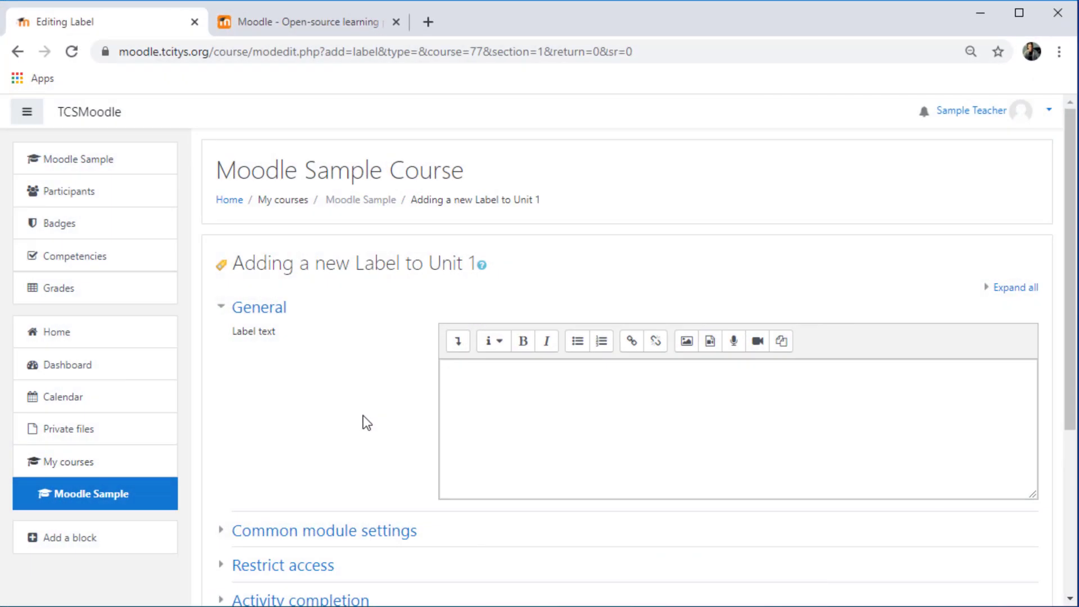
Enter the label text "Welcome to Moodle!" in bold and start a new line below it
{"action": "left_click", "coordinate": [509, 394]}
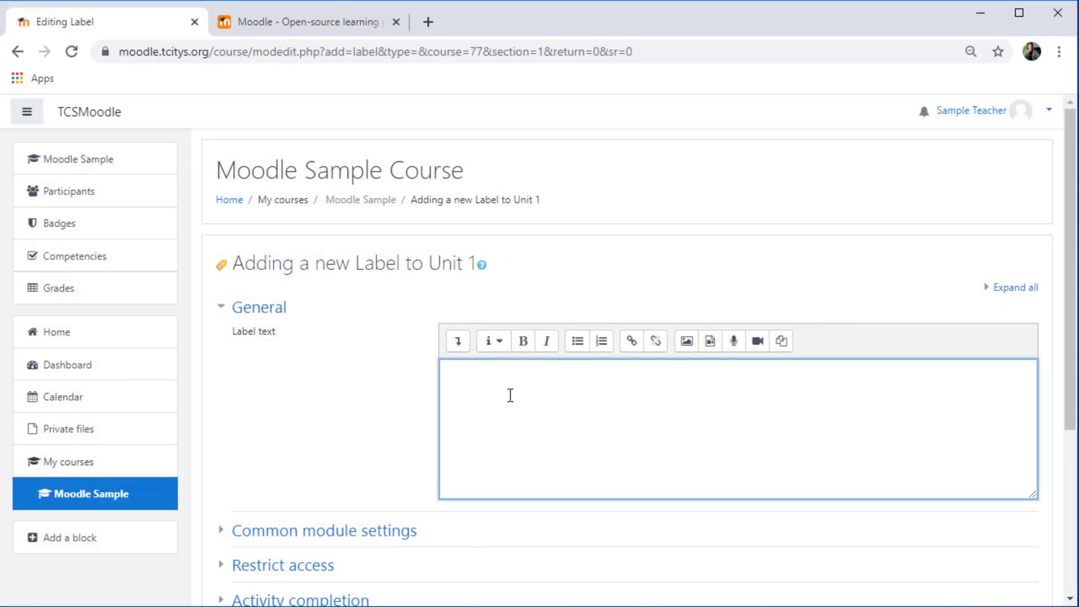
{"action": "type", "text": "Welcome to Moodle!"}
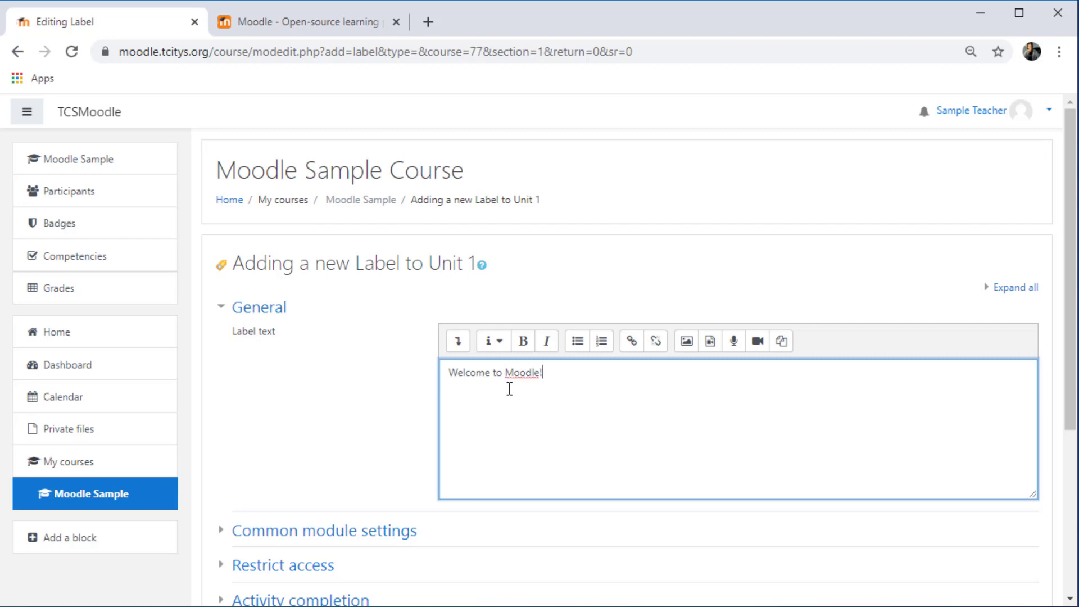
{"action": "left_click_drag", "start_coordinate": [573, 374], "coordinate": [444, 374]}
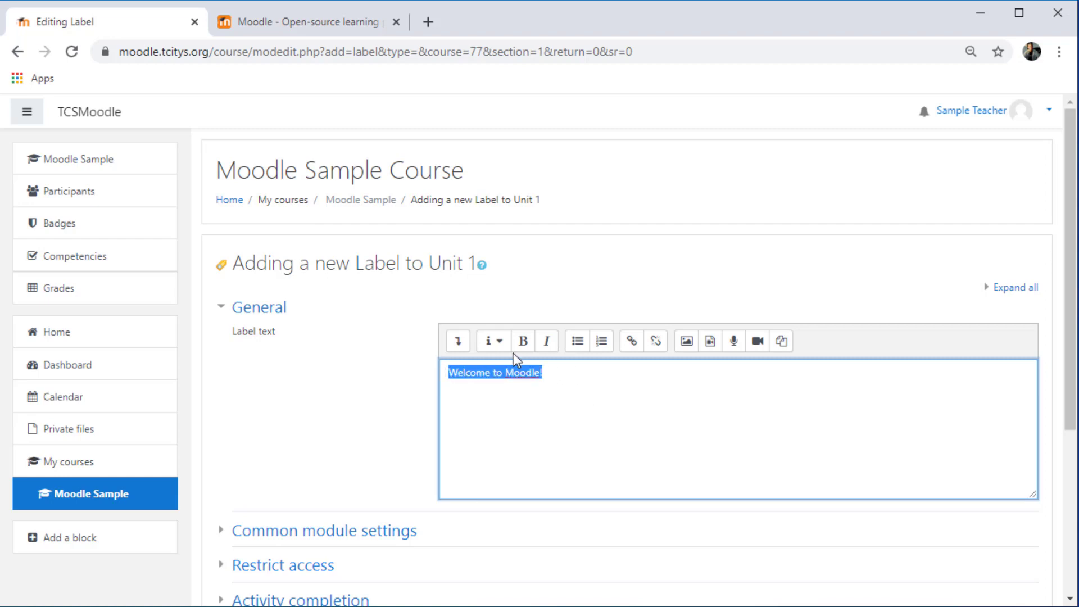
{"action": "left_click", "coordinate": [522, 341]}
{"action": "left_click", "coordinate": [636, 381]}
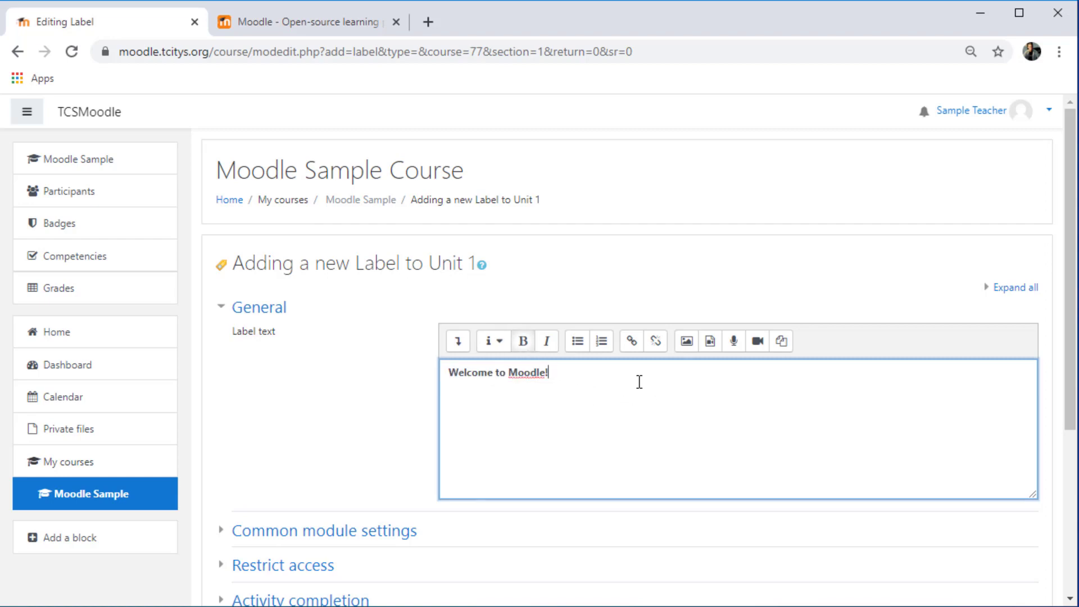
{"action": "key", "text": "Return"}
Insert an image into the label by uploading 7f5439ec-moodle-logo-banner.png from the Moodle Stuff folder
{"action": "left_click", "coordinate": [686, 344]}
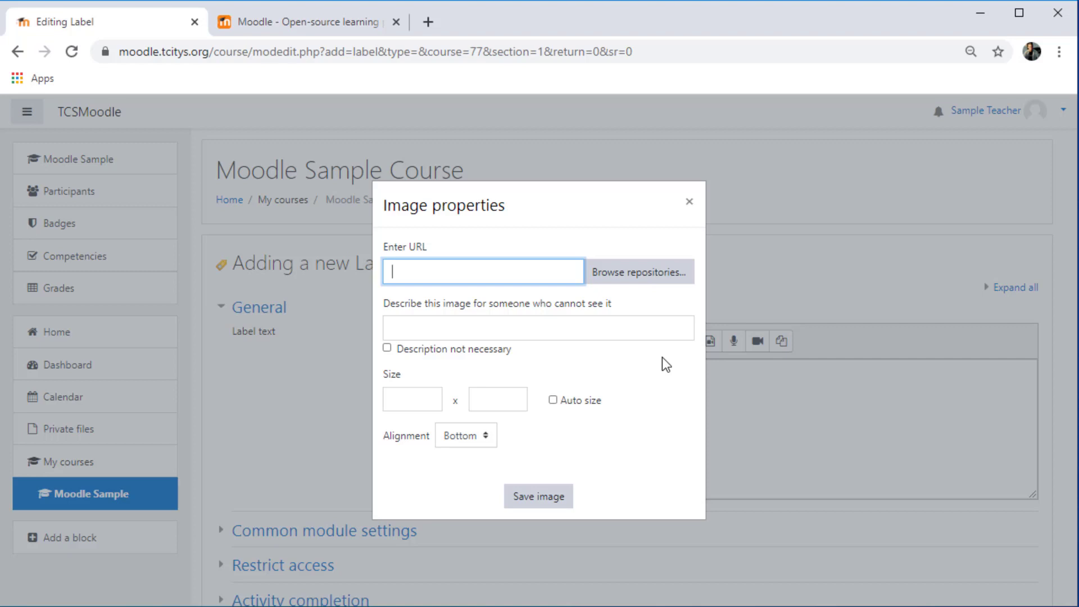
{"action": "left_click", "coordinate": [642, 282]}
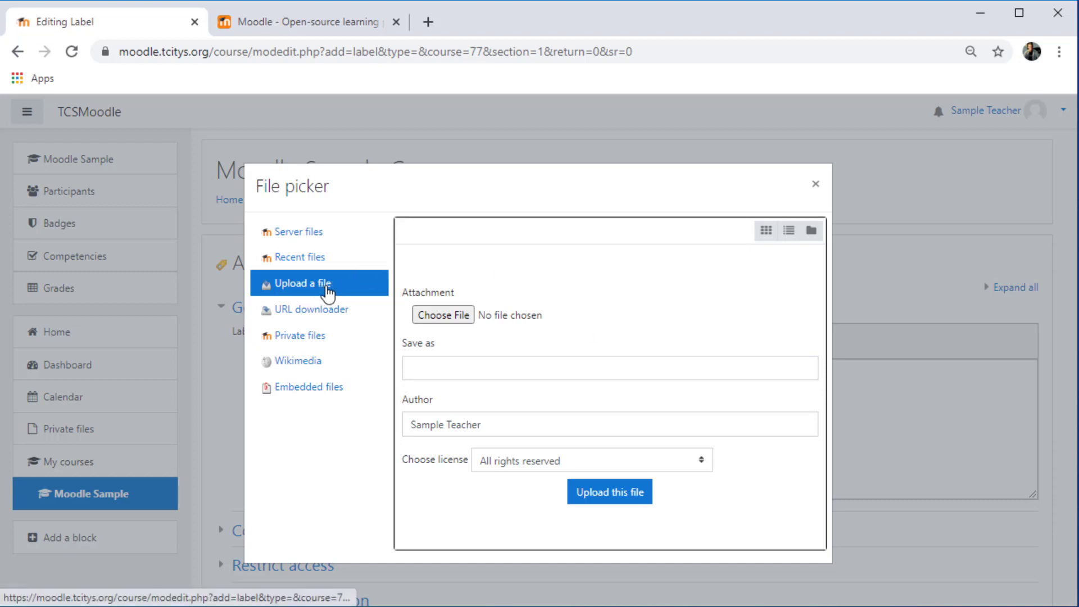
{"action": "left_click", "coordinate": [448, 316]}
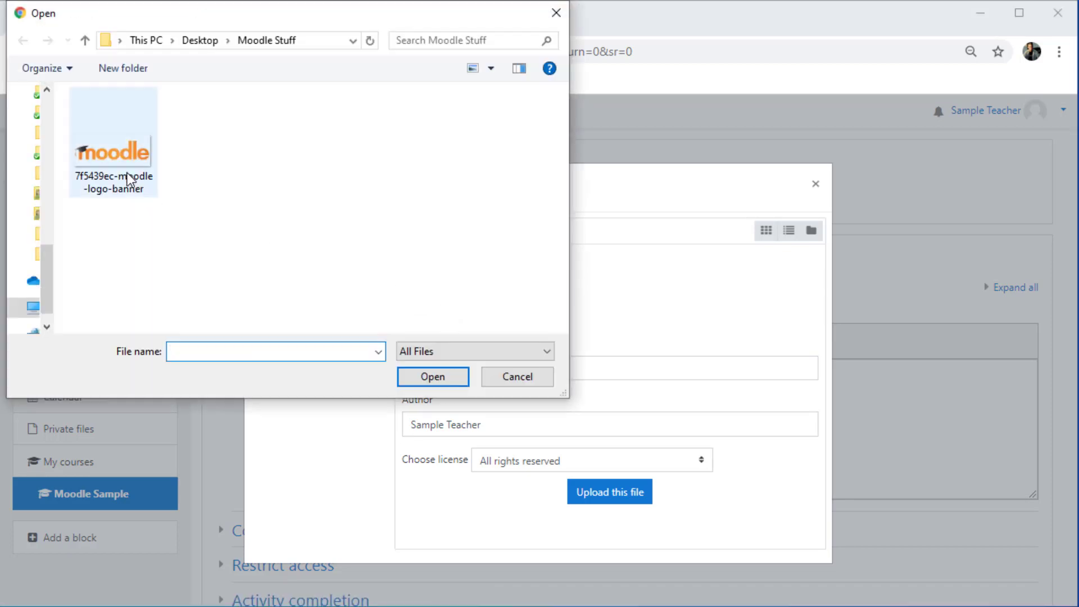
{"action": "left_click", "coordinate": [116, 147]}
{"action": "left_click", "coordinate": [436, 377]}
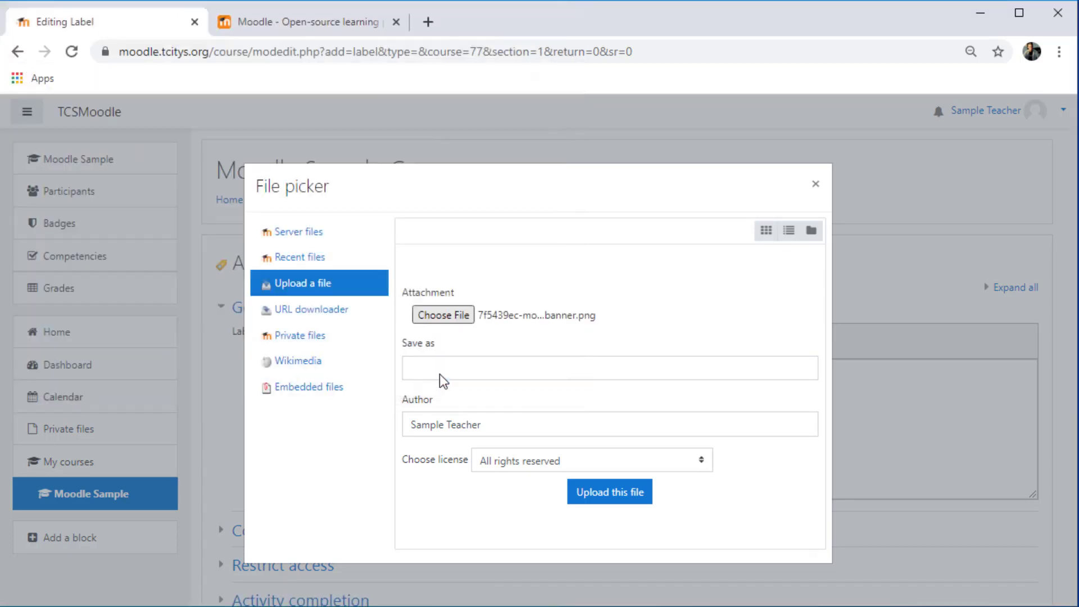
{"action": "left_click", "coordinate": [622, 508]}
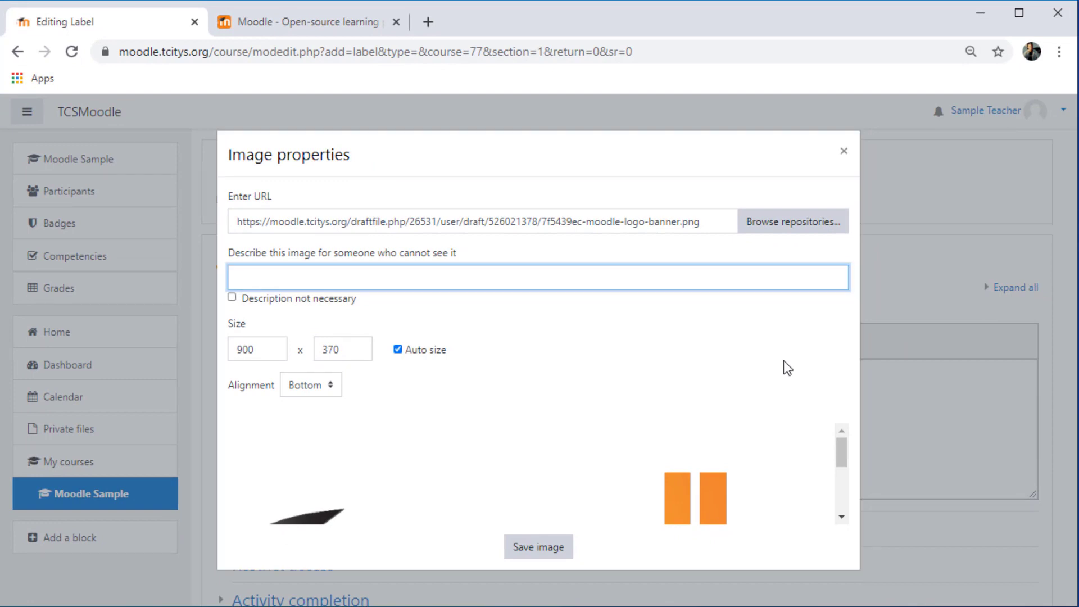
Describe the image as "Moodle Logo" and set its width to 300 with auto size kept
{"action": "type", "text": "Moodle Logo"}
{"action": "mouse_move", "coordinate": [838, 450]}
{"action": "left_mouse_down"}
{"action": "mouse_move", "coordinate": [844, 491]}
{"action": "mouse_move", "coordinate": [844, 442]}
{"action": "left_mouse_up"}
{"action": "left_click_drag", "start_coordinate": [266, 355], "coordinate": [183, 351]}
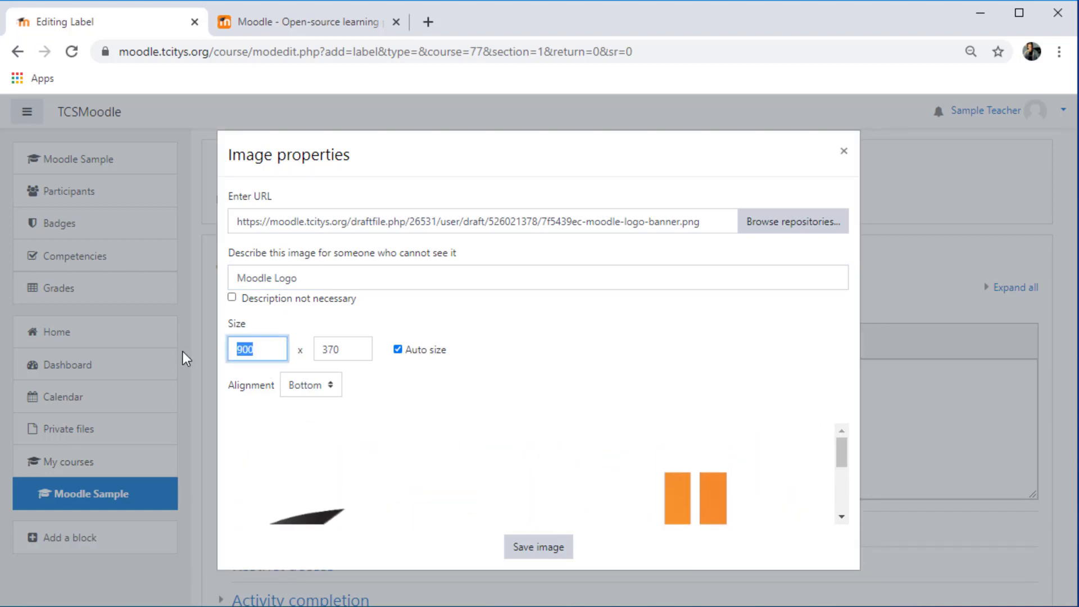
{"action": "type", "text": "300"}
{"action": "key", "text": "Tab"}
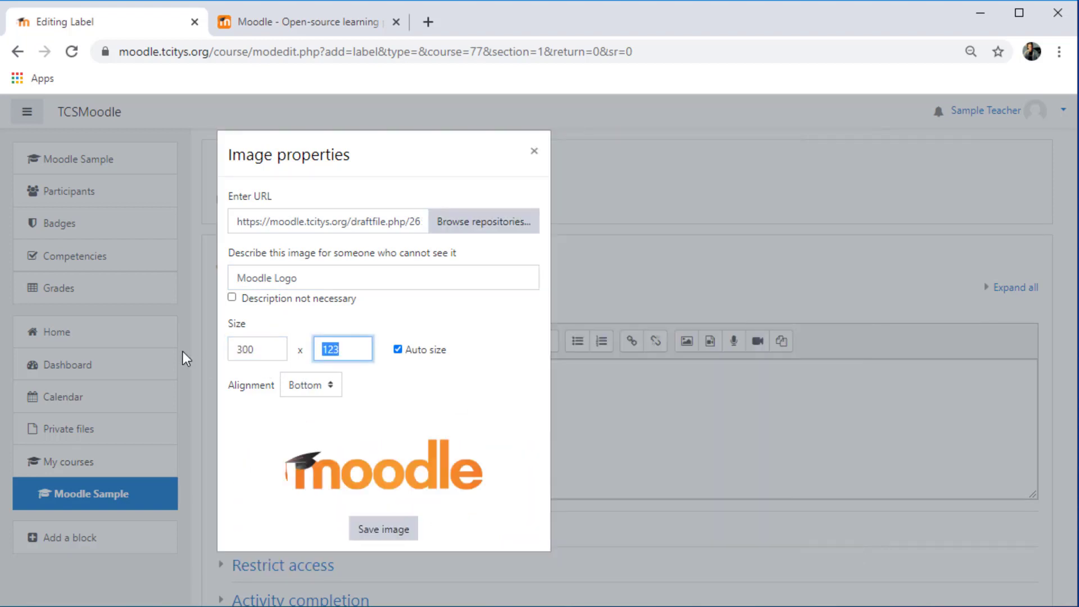
Save the image into the label and save the label, returning to the course
{"action": "left_click", "coordinate": [384, 529]}
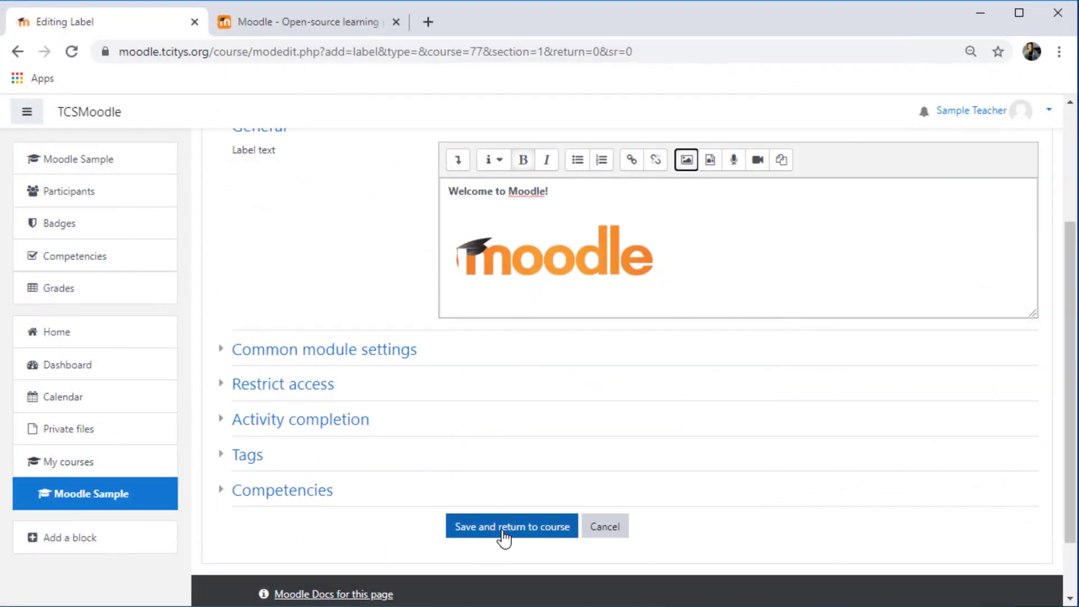
{"action": "left_click", "coordinate": [504, 536]}
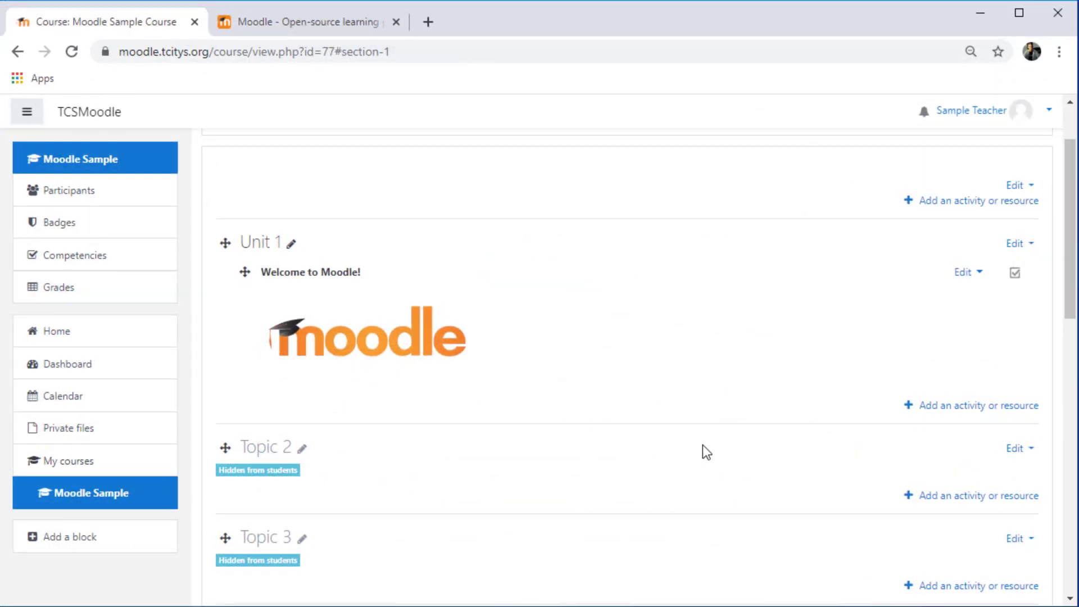
Add a URL resource to the Unit 1 section
{"action": "scroll", "coordinate": [944, 535], "scroll_direction": "up", "scroll_amount": 2}
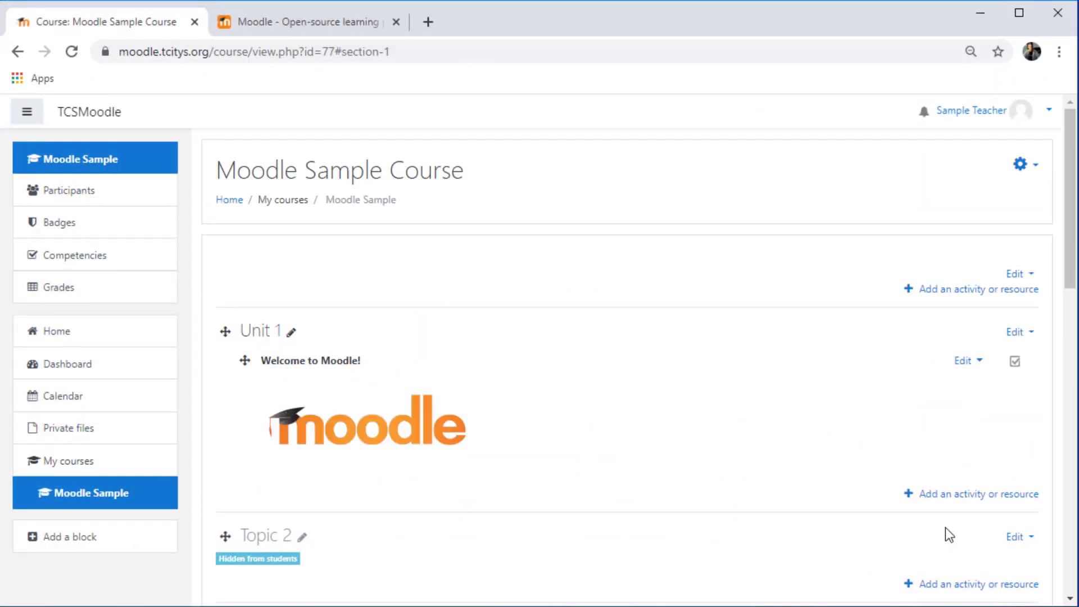
{"action": "left_click", "coordinate": [956, 498]}
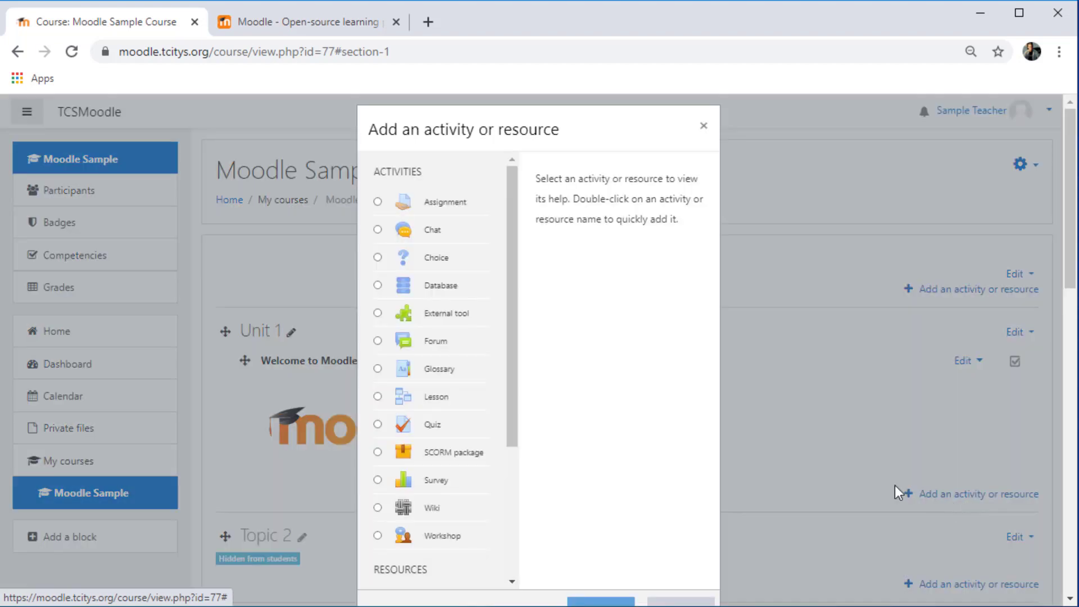
{"action": "left_click_drag", "start_coordinate": [508, 321], "coordinate": [493, 473]}
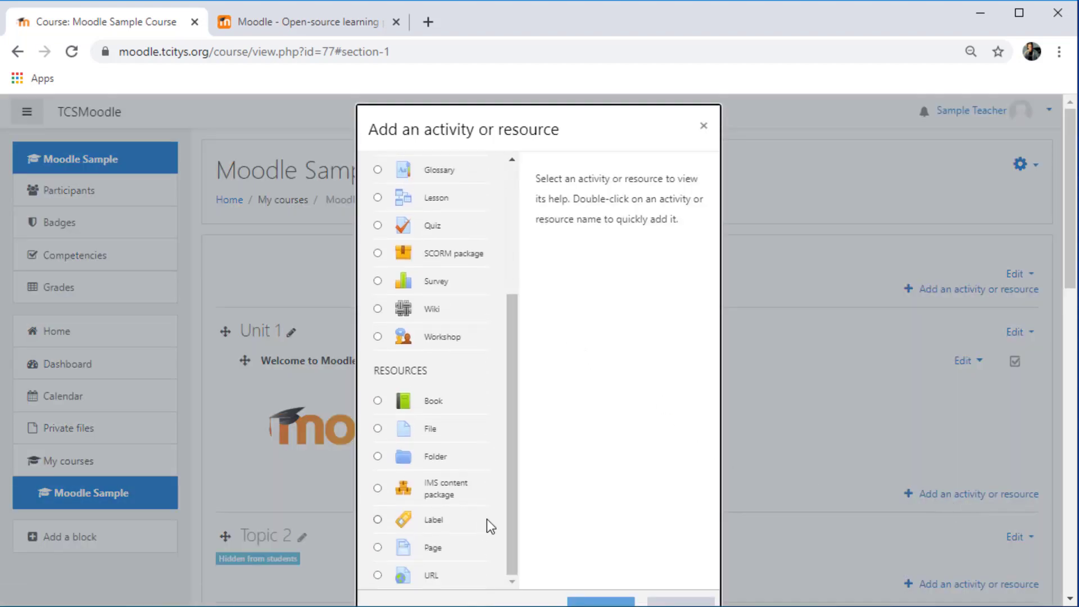
{"action": "left_click", "coordinate": [378, 574]}
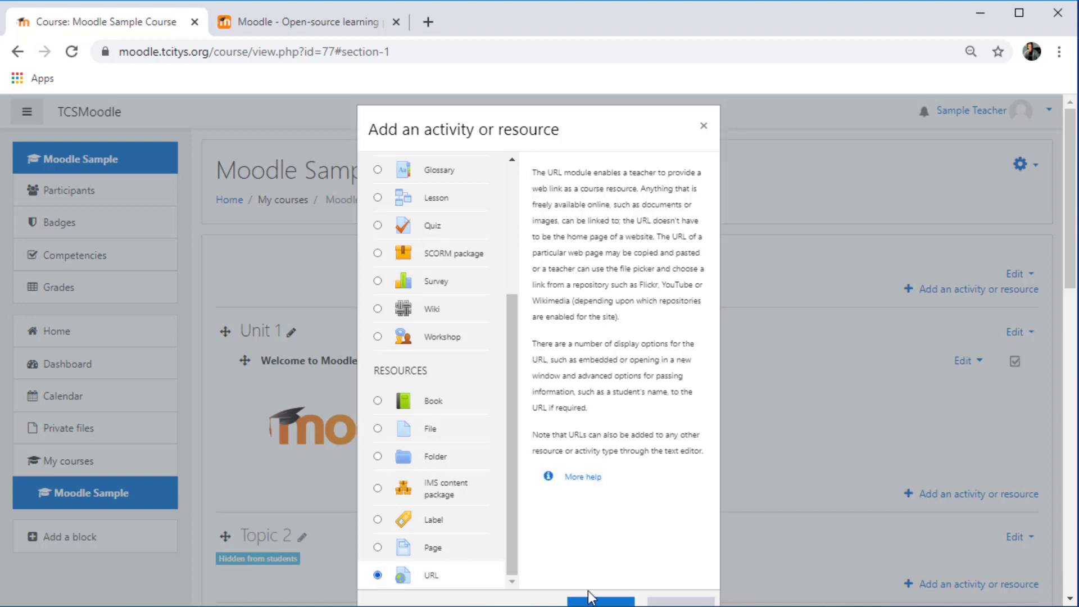
{"action": "scroll", "coordinate": [617, 546], "scroll_direction": "down", "scroll_amount": 1}
{"action": "left_click", "coordinate": [601, 527]}
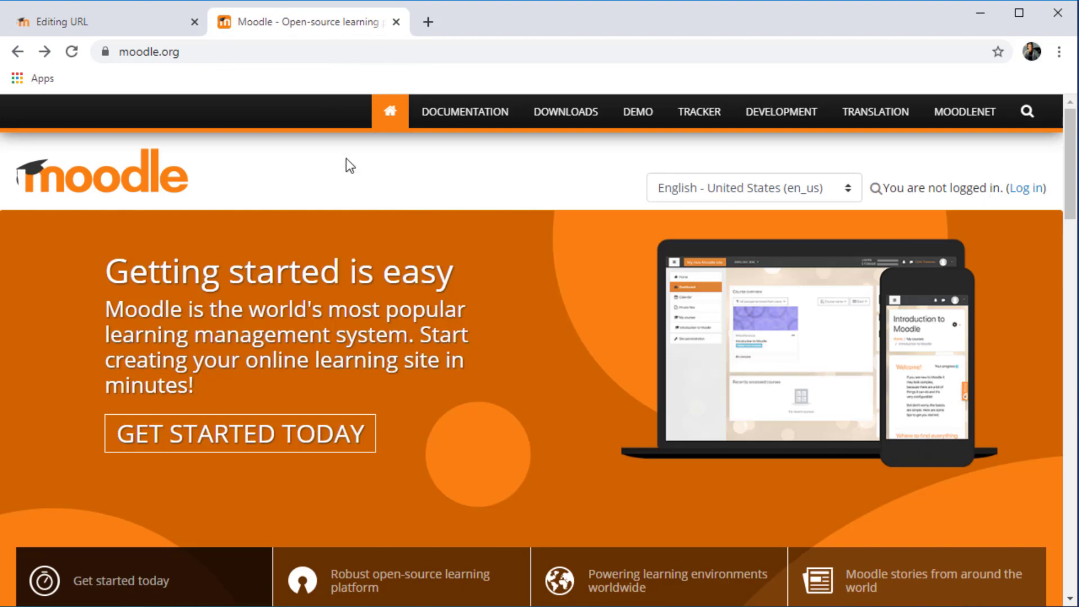
Open the Moodle 3.6 documentation main page in the other tab and copy its web address
{"action": "left_click", "coordinate": [480, 119]}
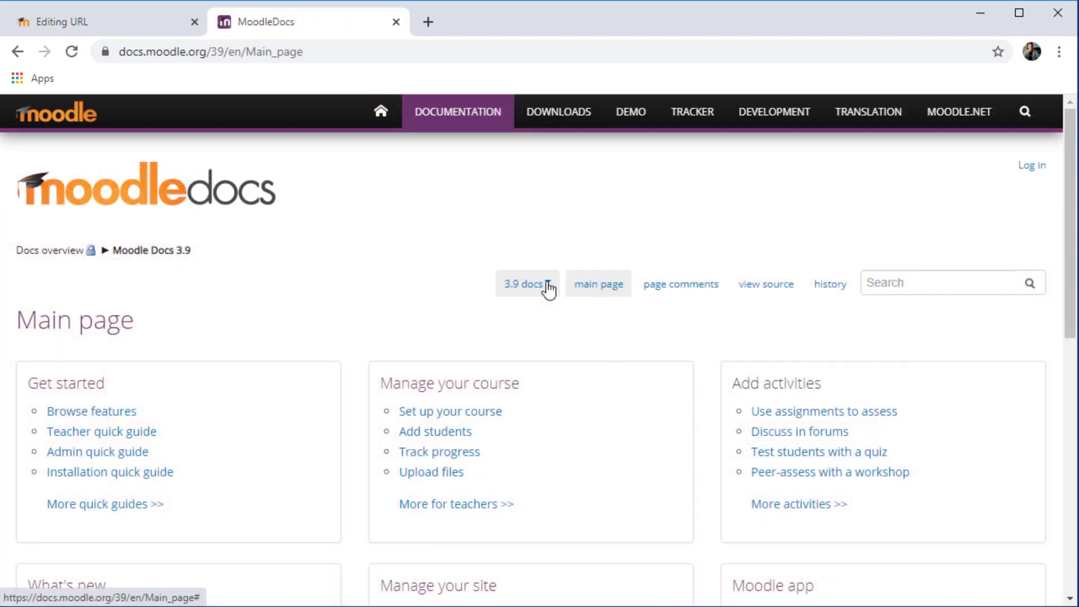
{"action": "left_click", "coordinate": [546, 285]}
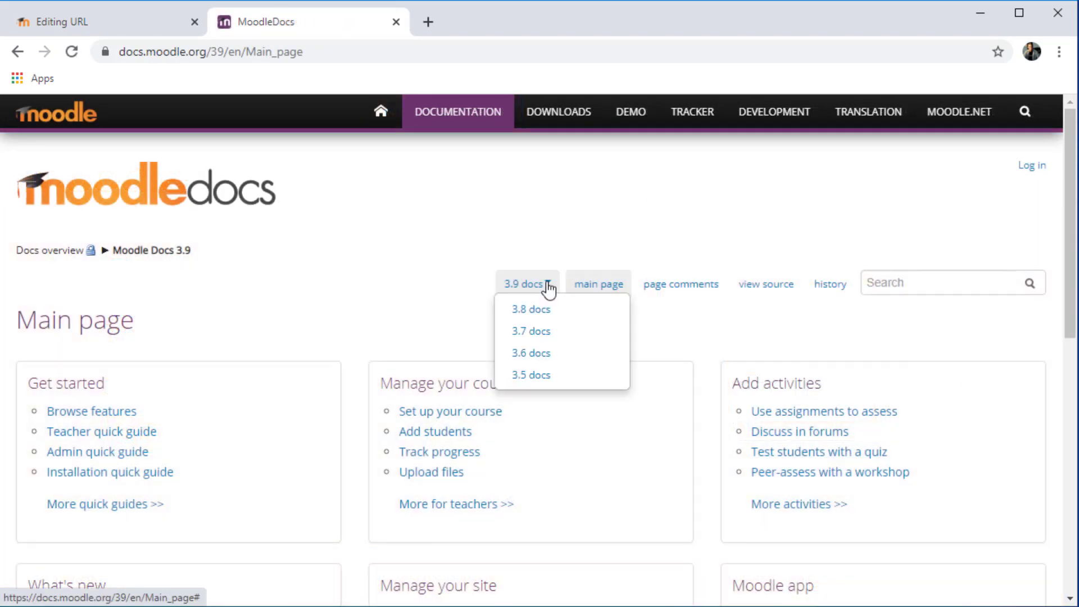
{"action": "left_click", "coordinate": [549, 355]}
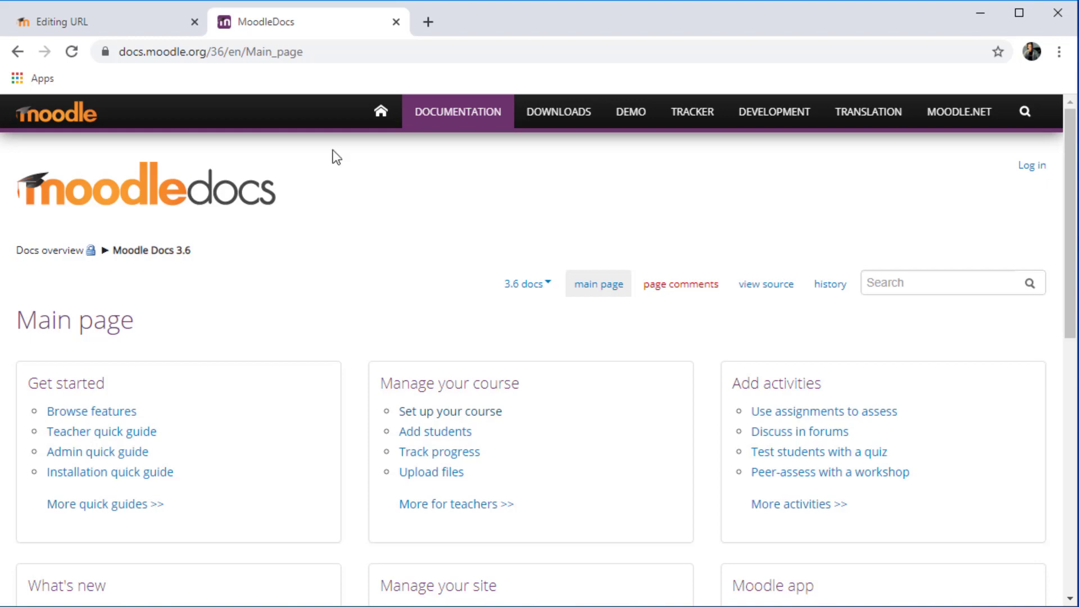
{"action": "left_click", "coordinate": [333, 52]}
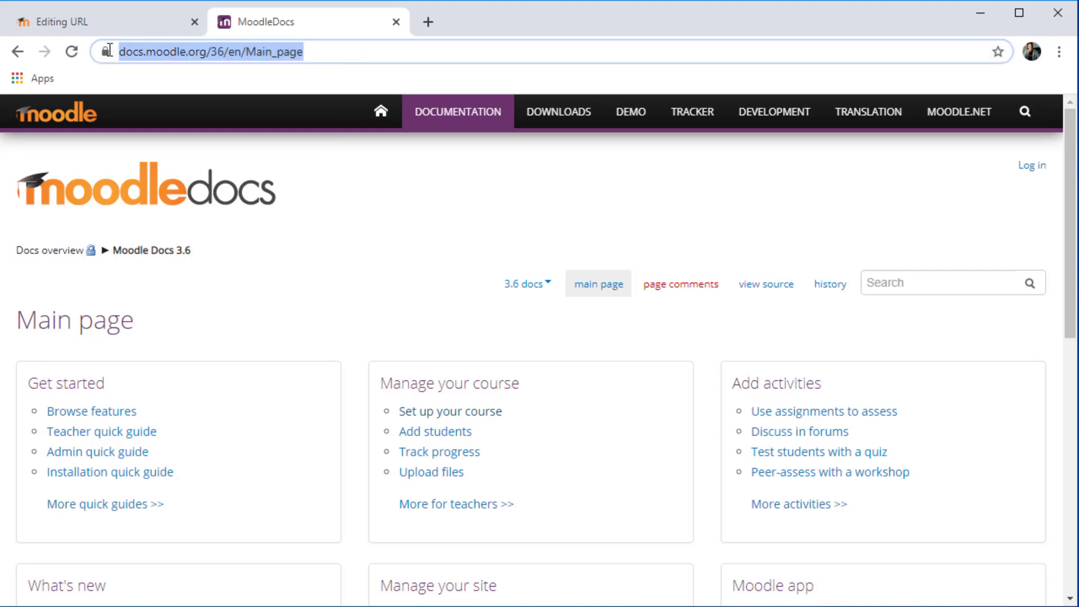
{"action": "right_click", "coordinate": [187, 58]}
{"action": "left_click", "coordinate": [251, 149]}
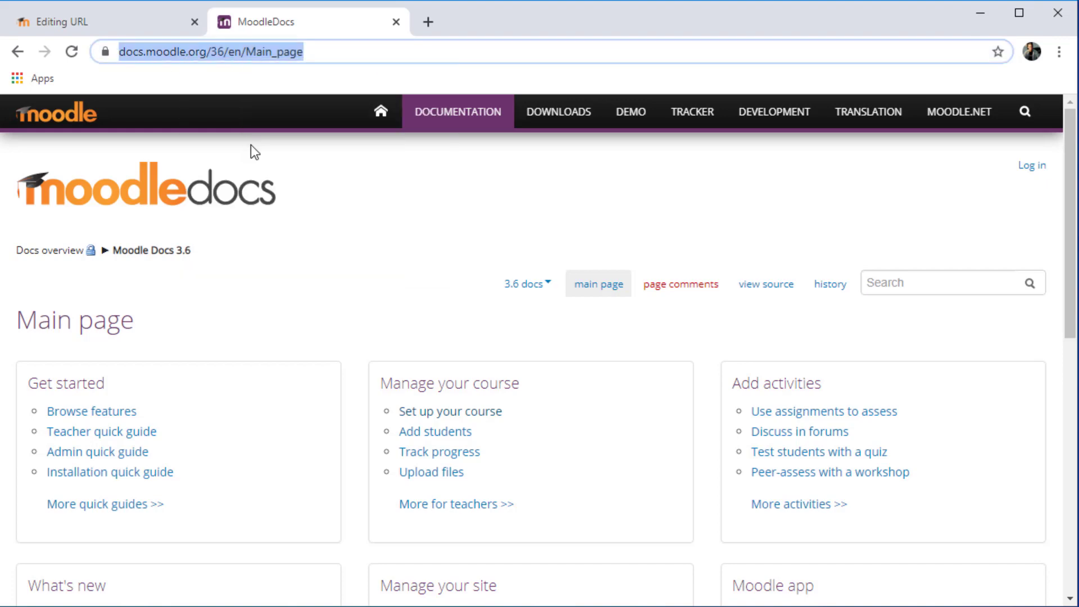
Paste the copied address as the External URL, name the resource "Moodle Docs", and save it to the course
{"action": "left_click", "coordinate": [128, 22]}
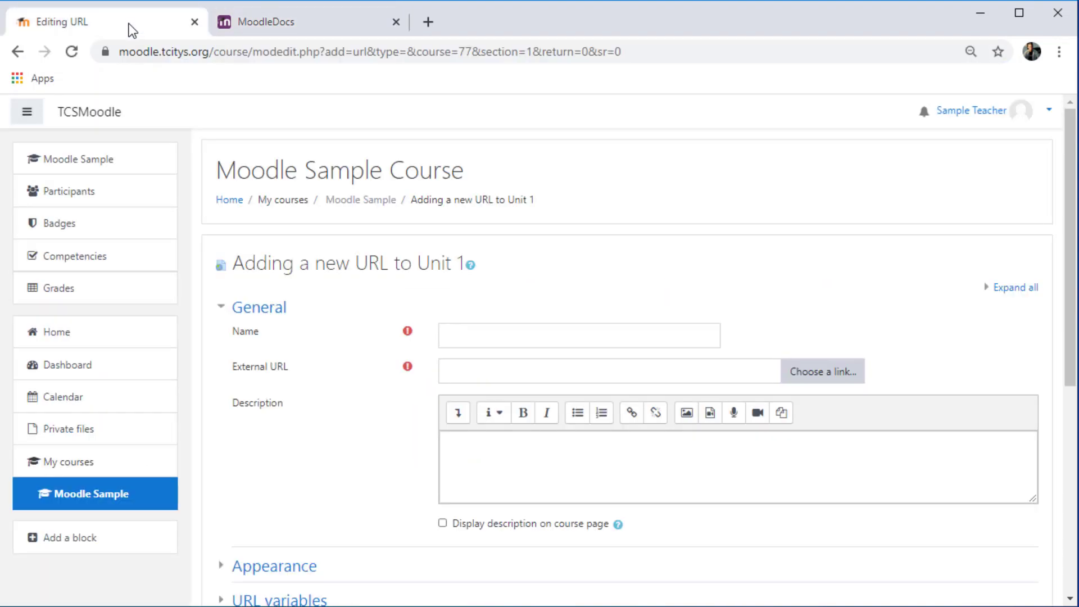
{"action": "left_click", "coordinate": [492, 366]}
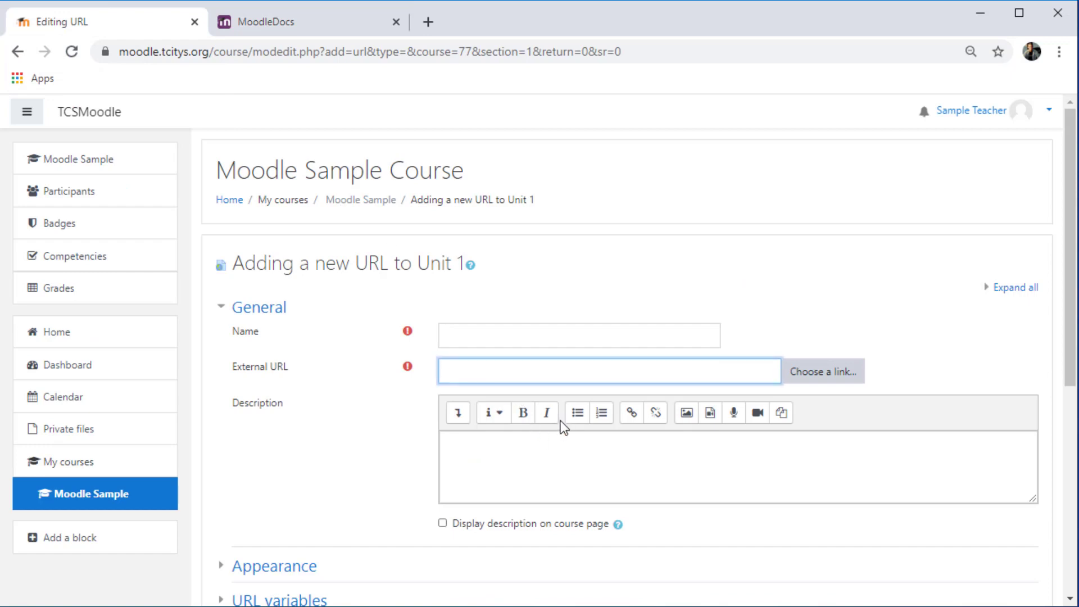
{"action": "key", "text": "ctrl+v"}
{"action": "left_click", "coordinate": [485, 341]}
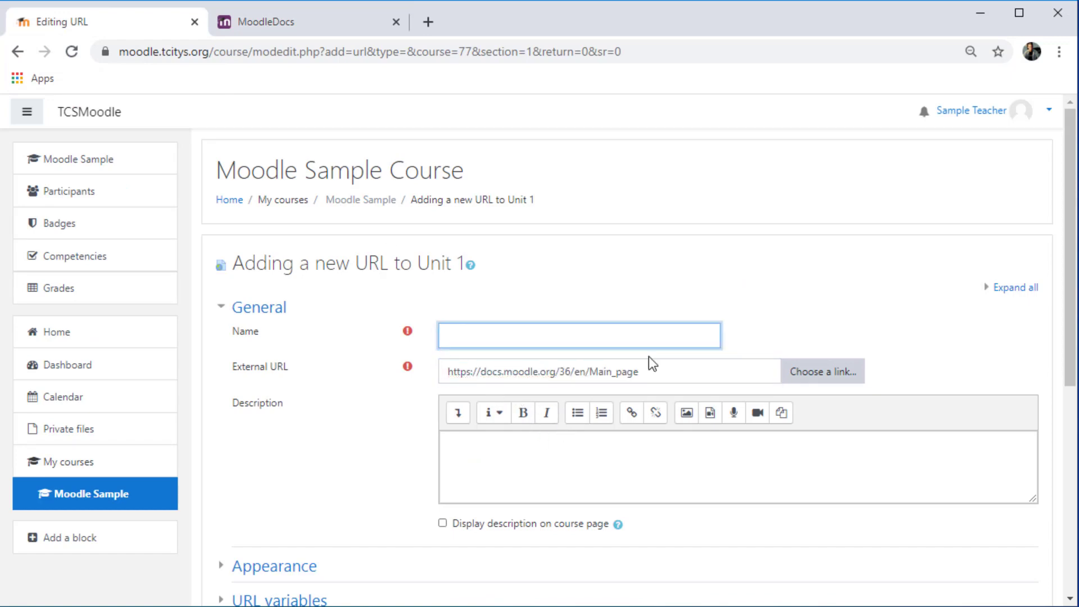
{"action": "type", "text": "Moodle Docs"}
{"action": "left_click_drag", "start_coordinate": [1072, 272], "coordinate": [1072, 467]}
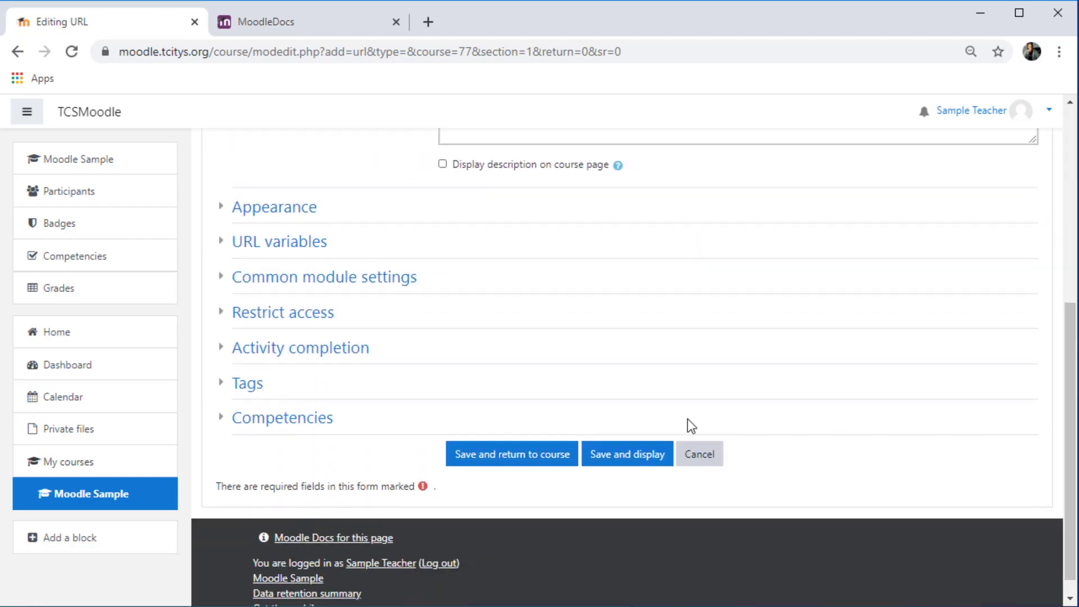
{"action": "left_click", "coordinate": [531, 457]}
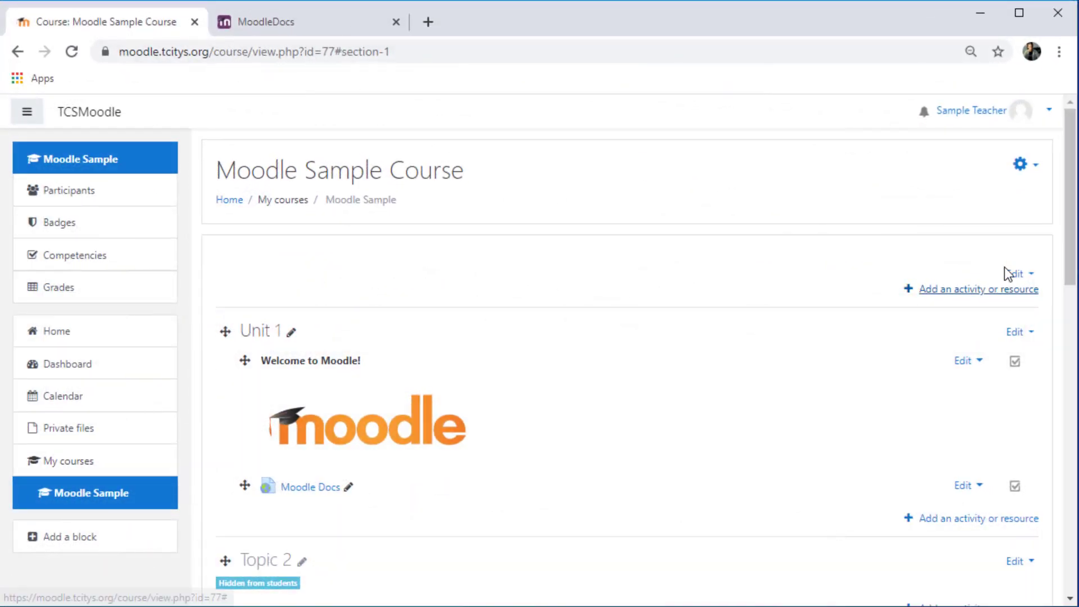
Turn editing off to preview the course and tick and untick the Moodle Docs completion checkbox
{"action": "left_click", "coordinate": [1021, 166]}
{"action": "left_click", "coordinate": [962, 214]}
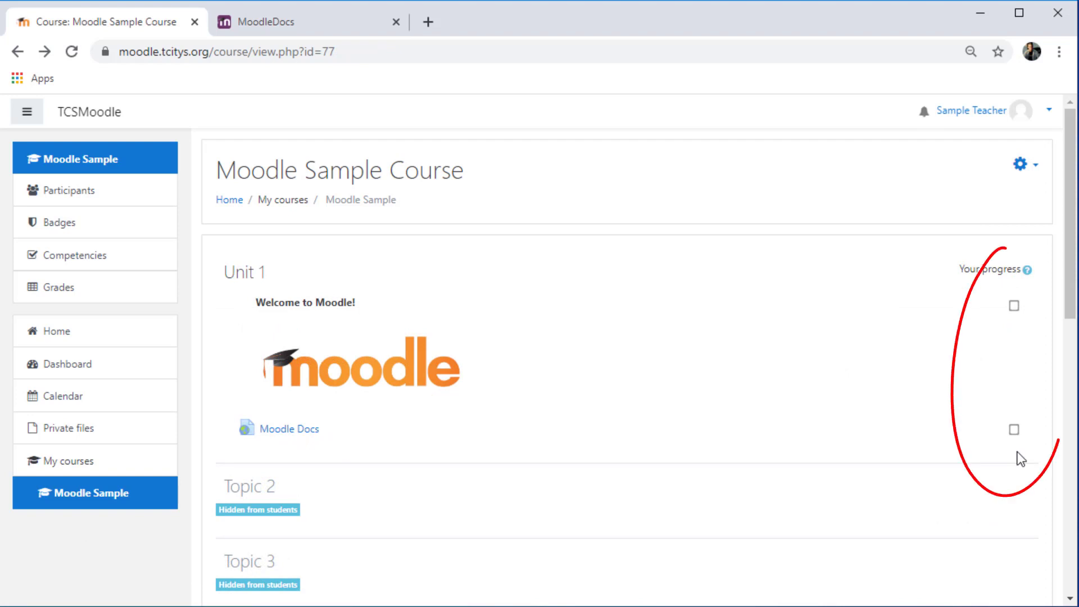
{"action": "left_click", "coordinate": [1015, 431]}
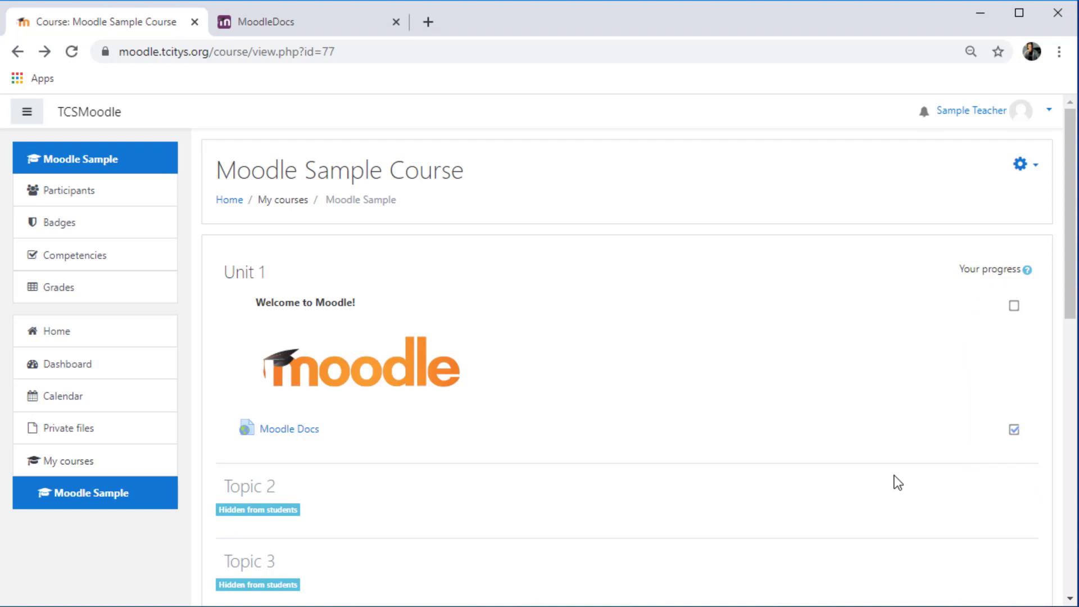
{"action": "left_click", "coordinate": [1015, 430]}
Turn editing back on and set the welcome label's completion tracking to "Do not indicate activity completion"
{"action": "left_click", "coordinate": [1031, 167]}
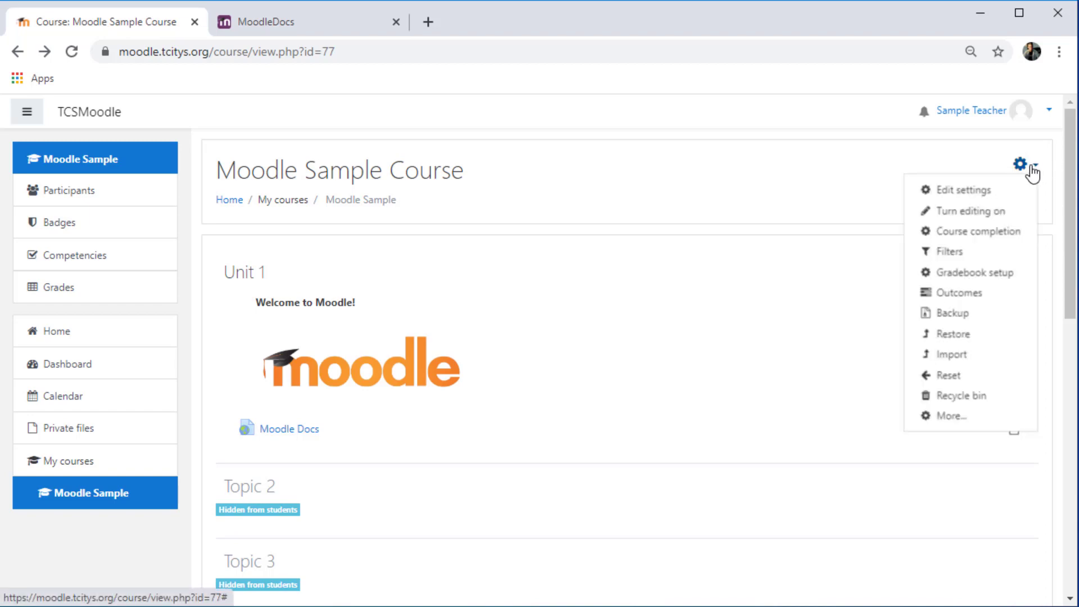
{"action": "left_click", "coordinate": [985, 211]}
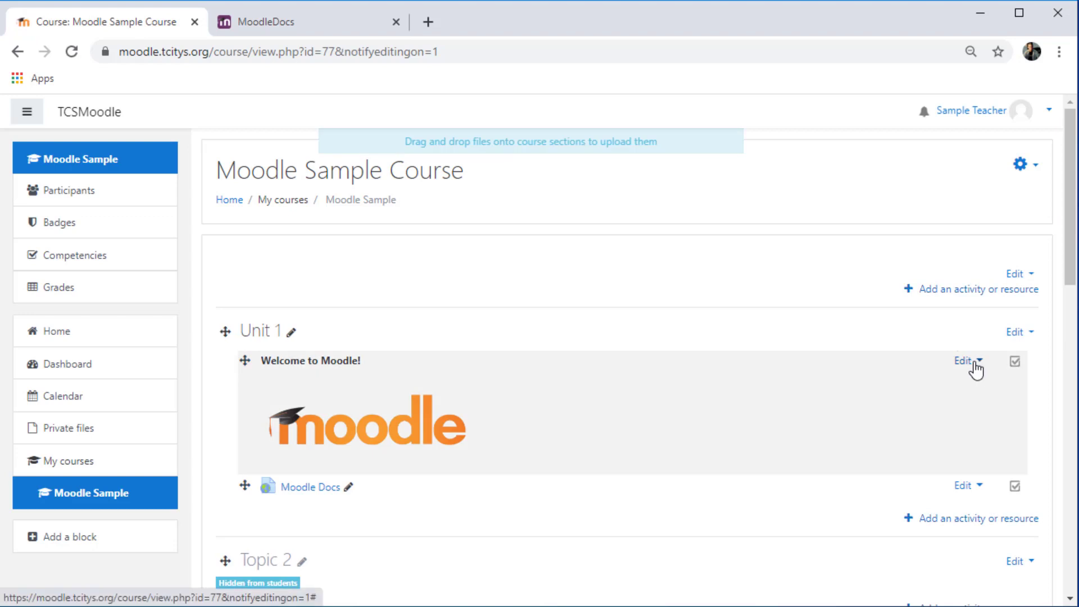
{"action": "left_click", "coordinate": [978, 363]}
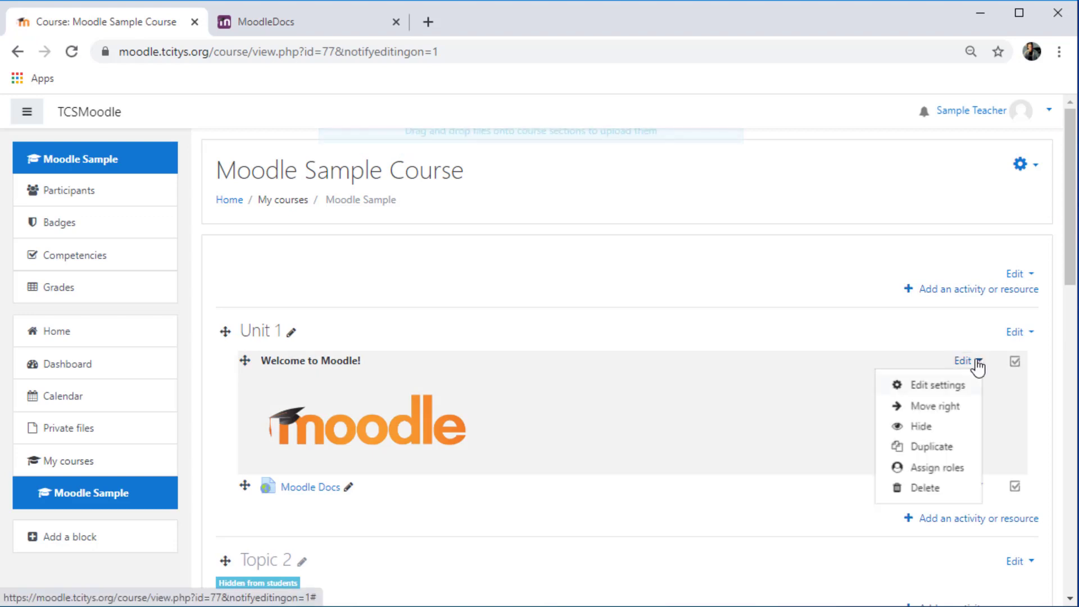
{"action": "left_click", "coordinate": [936, 384]}
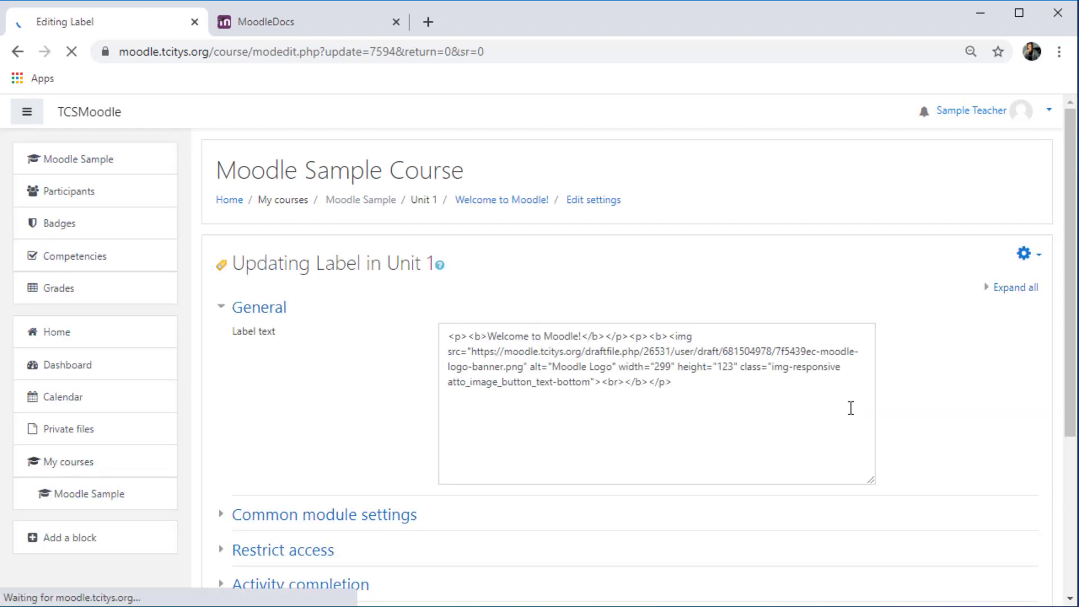
{"action": "left_click_drag", "start_coordinate": [1074, 247], "coordinate": [1053, 360]}
{"action": "left_click", "coordinate": [297, 426]}
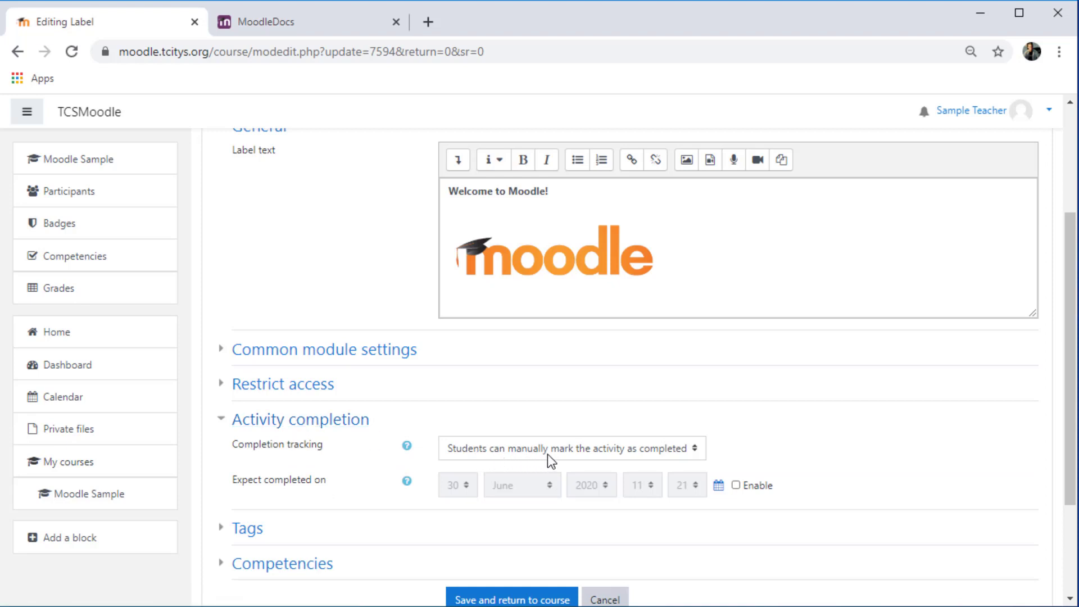
{"action": "left_click", "coordinate": [663, 450]}
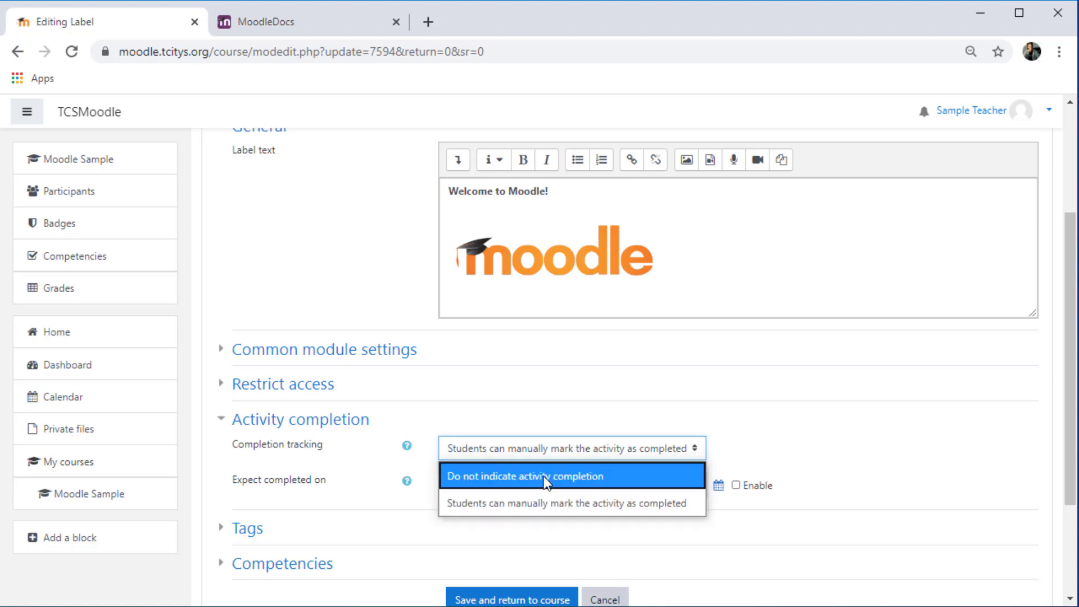
{"action": "left_click", "coordinate": [545, 478]}
{"action": "scroll", "coordinate": [805, 449], "scroll_direction": "down", "scroll_amount": 2}
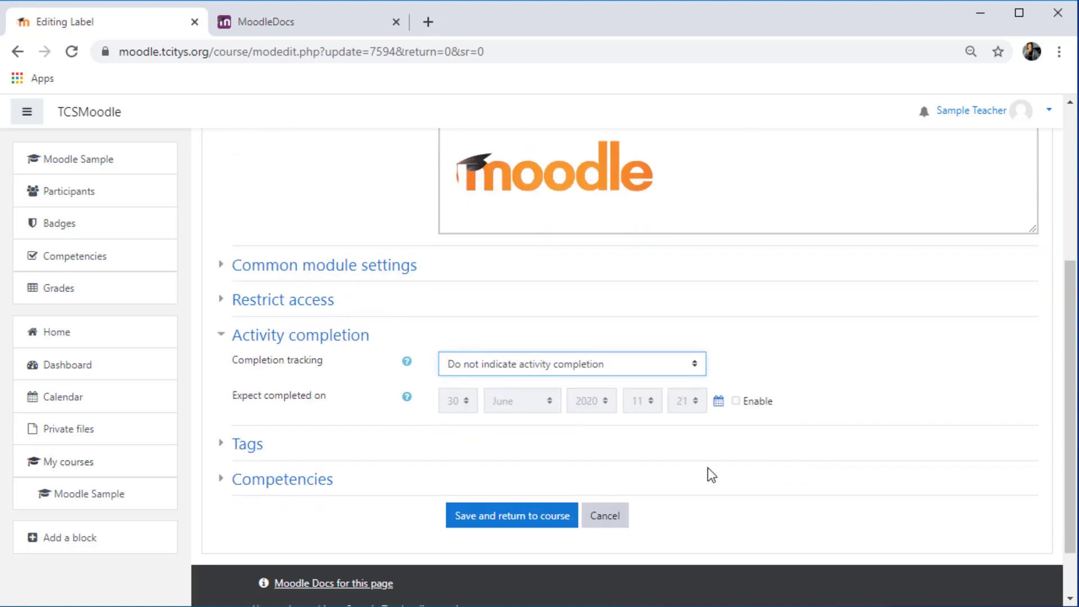
{"action": "left_click", "coordinate": [544, 514]}
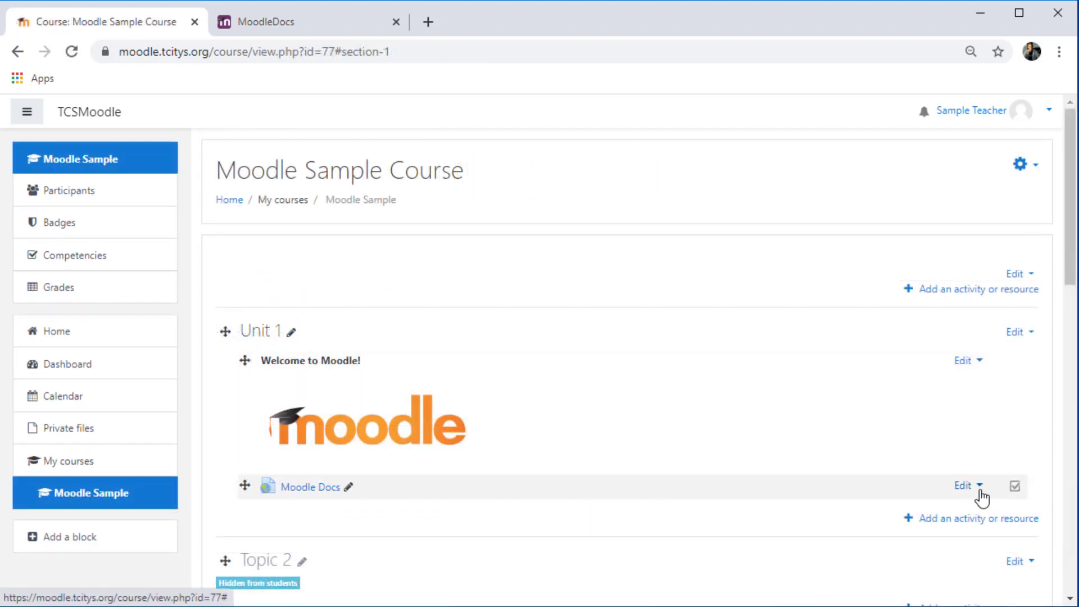
Add another Label resource to the Unit 1 section
{"action": "left_click", "coordinate": [978, 485]}
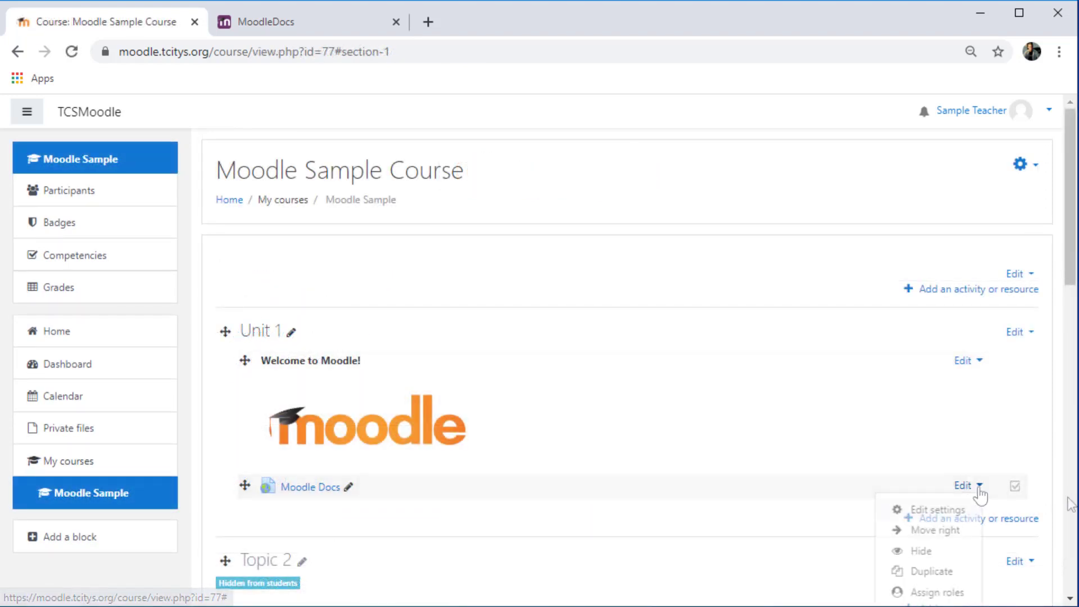
{"action": "left_click", "coordinate": [1071, 503]}
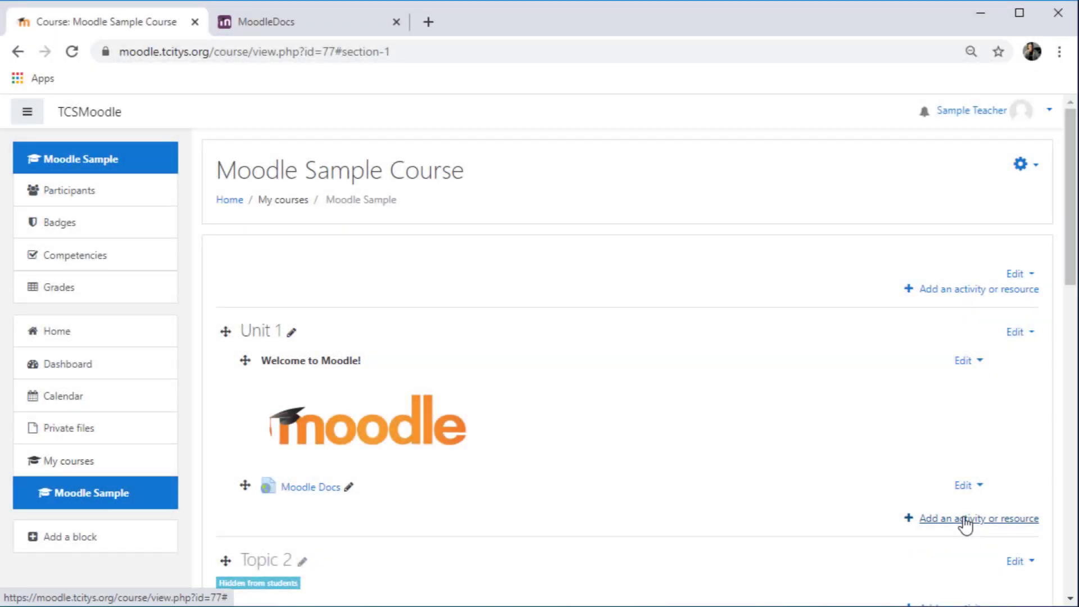
{"action": "left_click", "coordinate": [966, 524]}
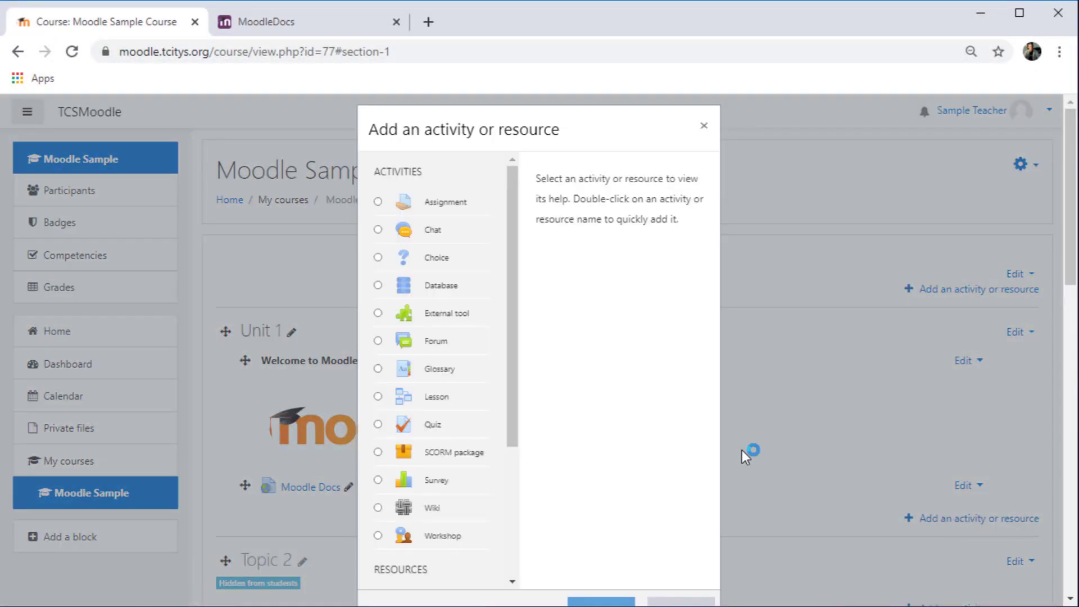
{"action": "left_click_drag", "start_coordinate": [513, 354], "coordinate": [504, 498]}
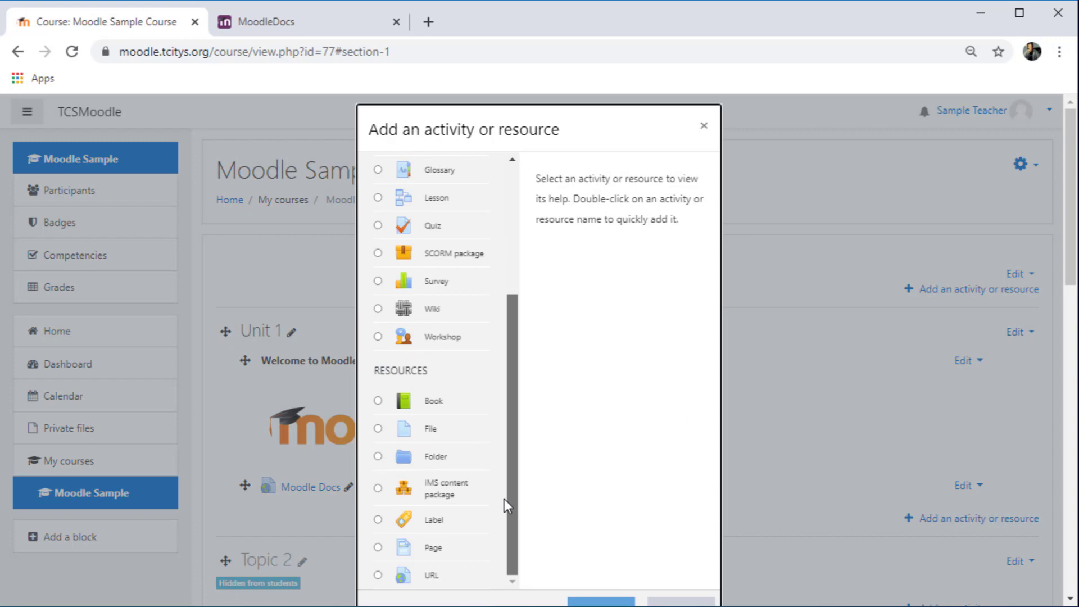
{"action": "left_click", "coordinate": [424, 518]}
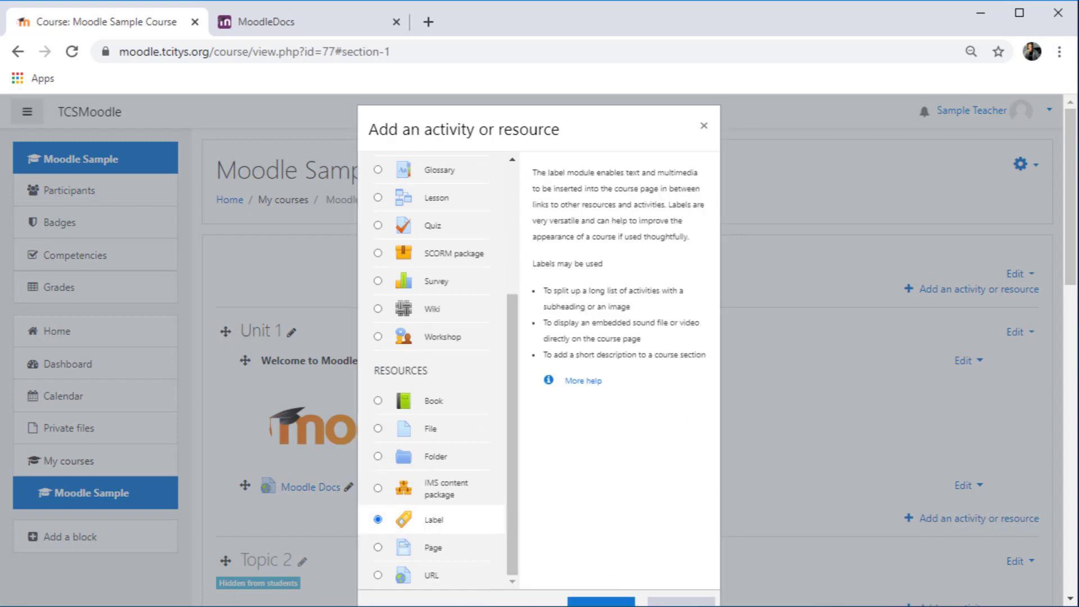
{"action": "scroll", "coordinate": [1070, 303], "scroll_direction": "down", "scroll_amount": 1}
{"action": "left_click", "coordinate": [570, 567]}
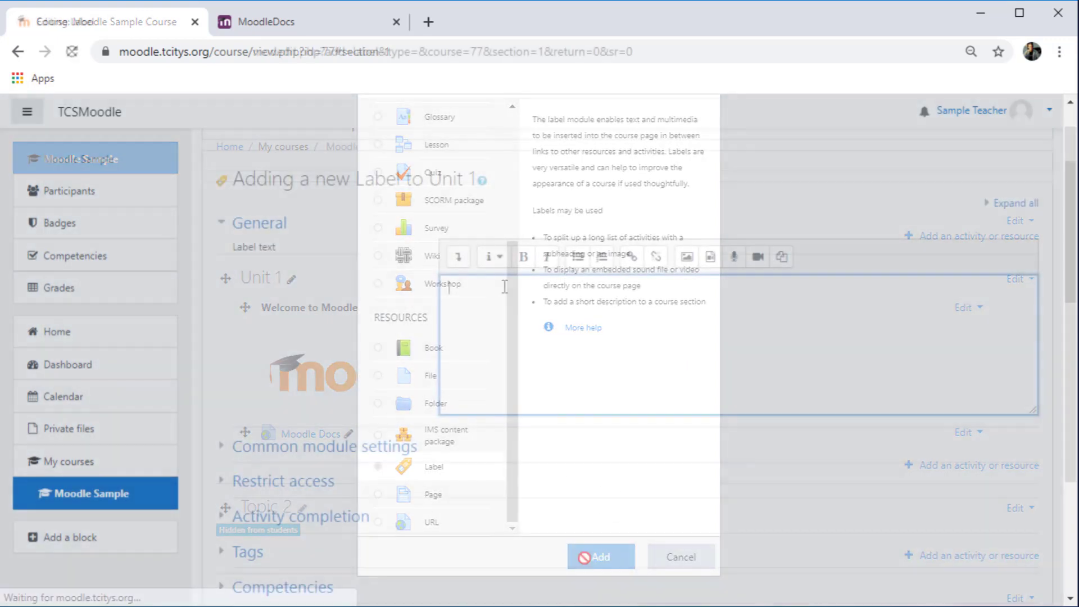
Enter "Helpful Links" in bold as the new label's text
{"action": "left_click", "coordinate": [505, 286]}
{"action": "key", "text": "ctrl+b"}
{"action": "type", "text": "Helpful Links"}
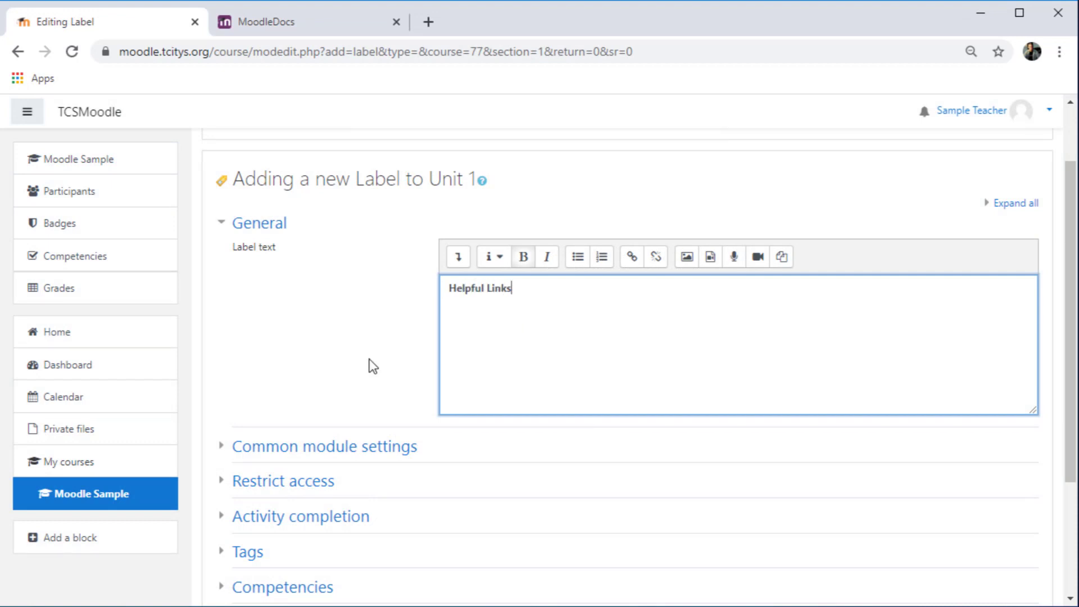
{"action": "scroll", "coordinate": [298, 355], "scroll_direction": "down", "scroll_amount": 1}
{"action": "scroll", "coordinate": [301, 384], "scroll_direction": "up", "scroll_amount": 2}
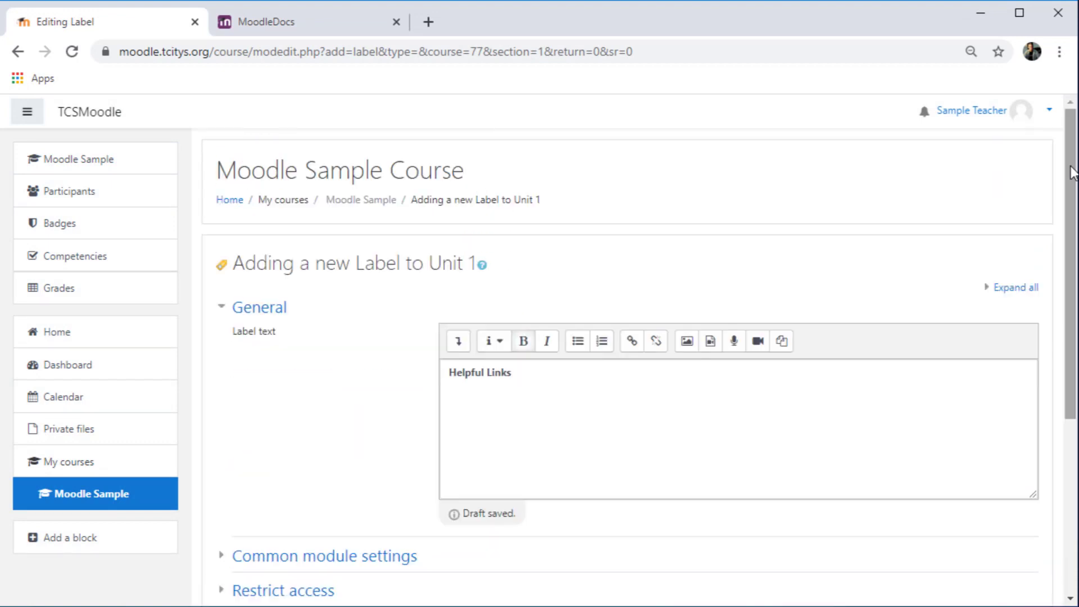
Set the label's completion tracking to "Do not indicate activity completion" and save it to the course
{"action": "scroll", "coordinate": [412, 400], "scroll_direction": "down", "scroll_amount": 3}
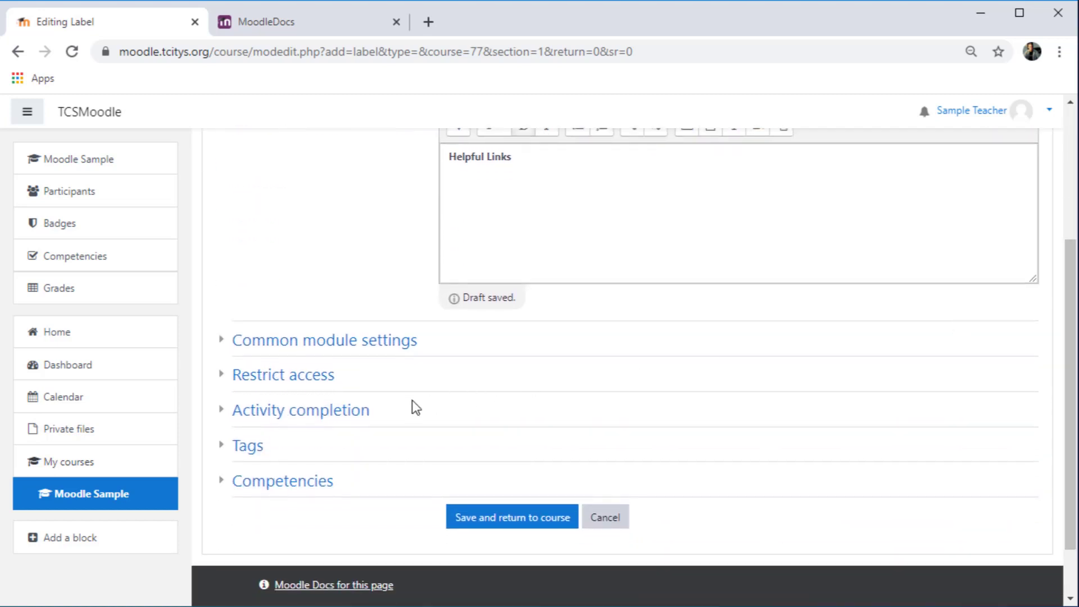
{"action": "left_click", "coordinate": [332, 411]}
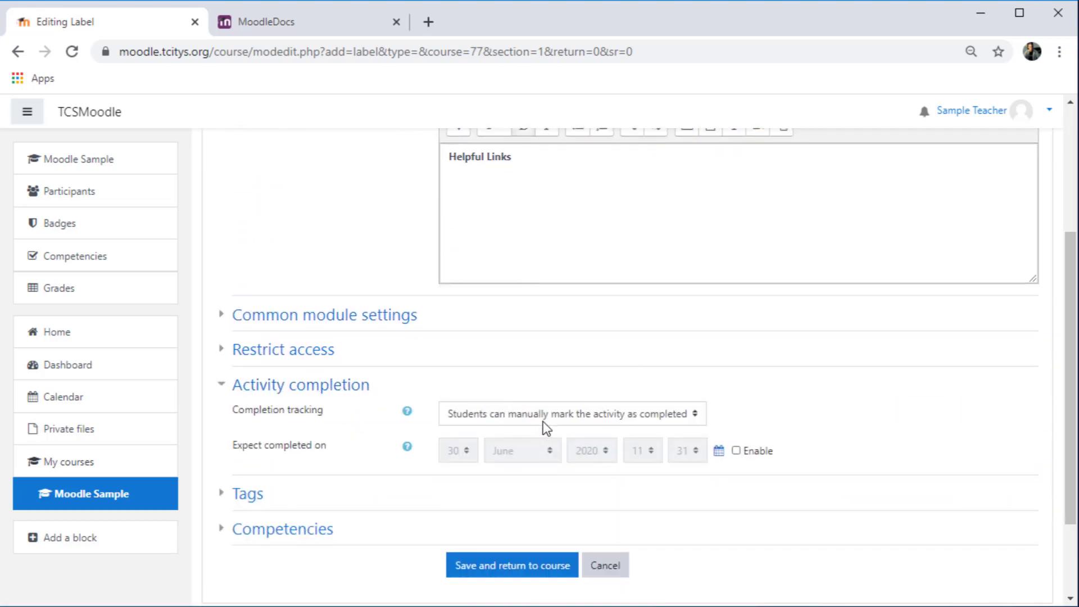
{"action": "left_click", "coordinate": [548, 416]}
{"action": "left_click", "coordinate": [548, 441]}
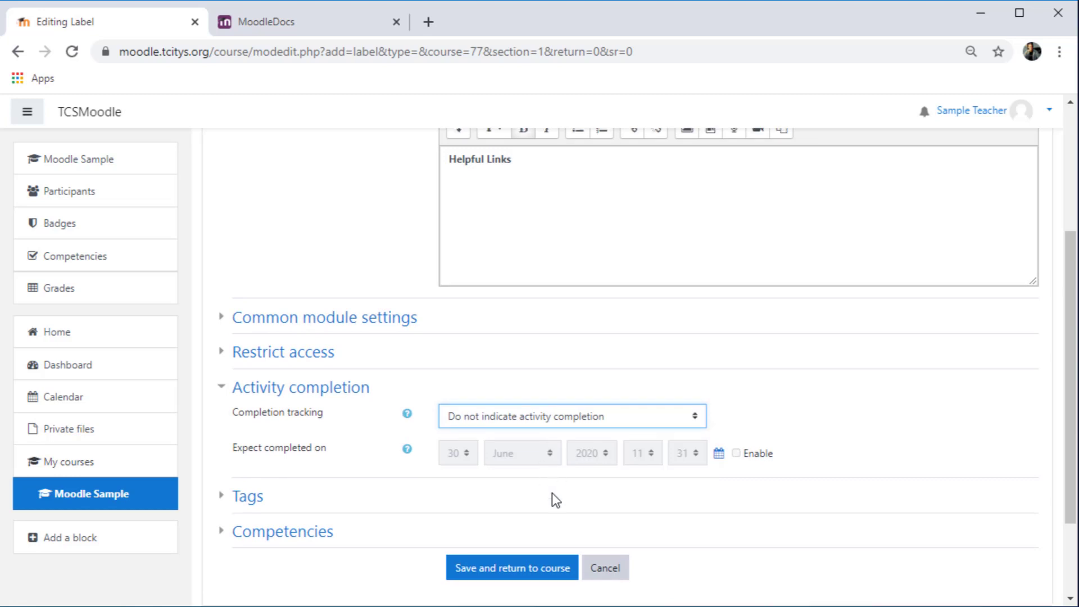
{"action": "scroll", "coordinate": [552, 498], "scroll_direction": "up", "scroll_amount": 2}
{"action": "scroll", "coordinate": [646, 363], "scroll_direction": "down", "scroll_amount": 3}
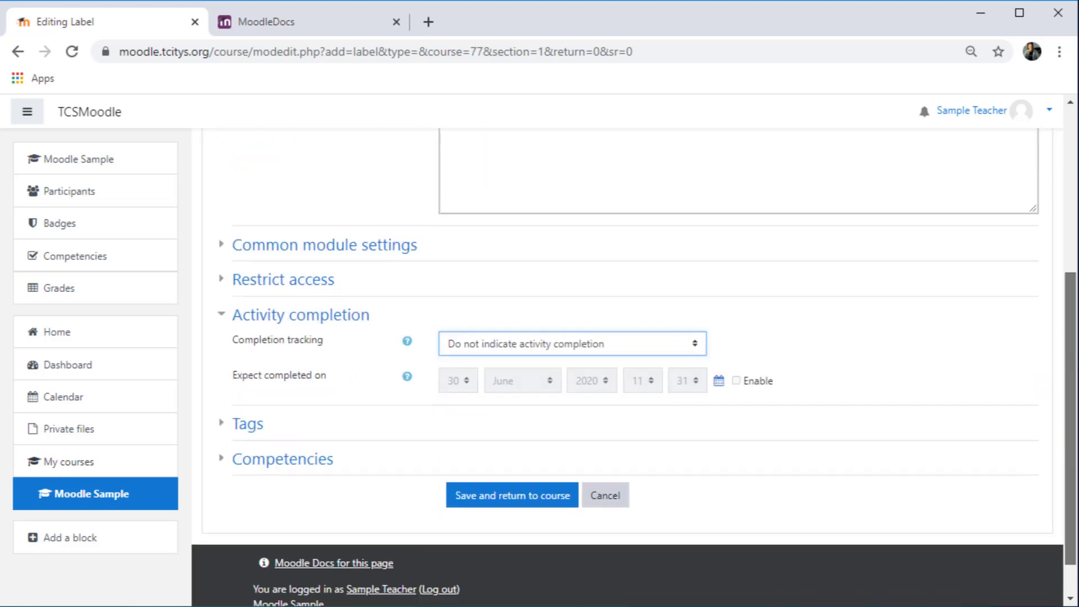
{"action": "left_click", "coordinate": [542, 495]}
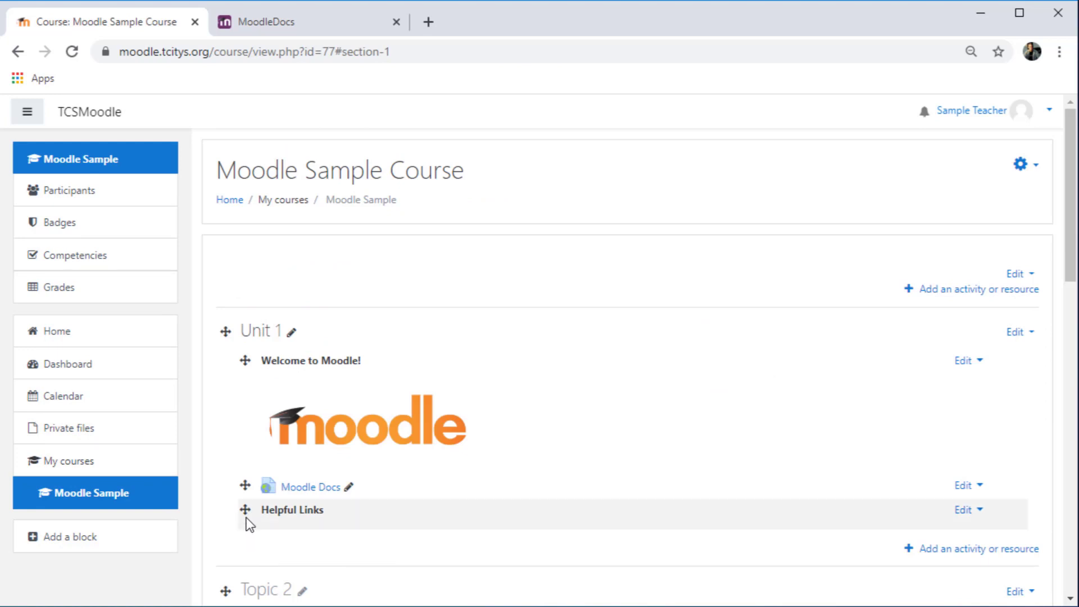
Move the Helpful Links label above the Moodle Docs link in Unit 1
{"action": "left_click_drag", "start_coordinate": [245, 510], "coordinate": [247, 486]}
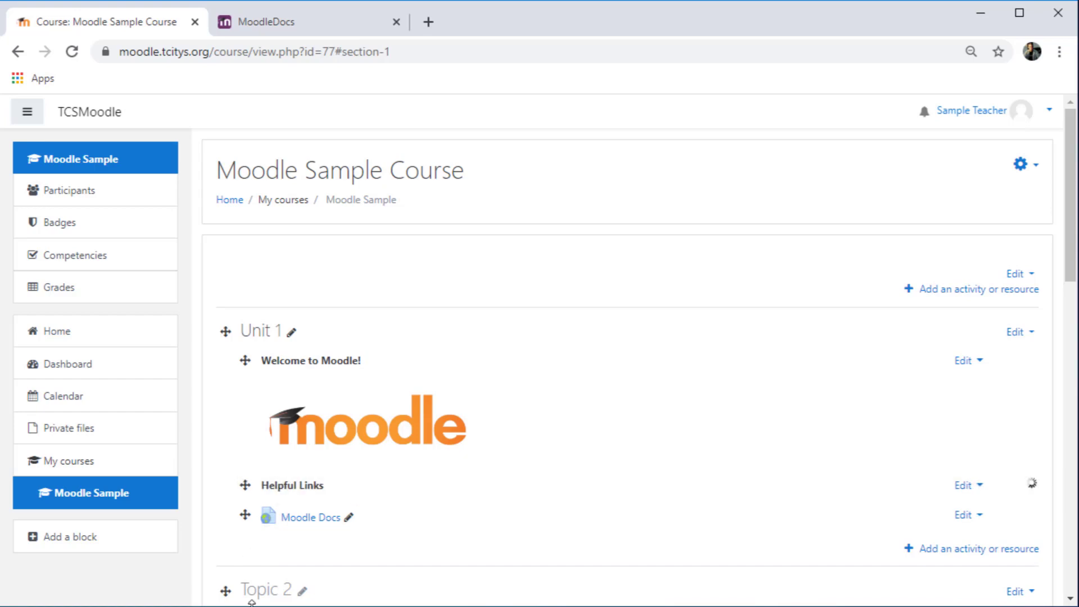
Add another Label to Unit 1 with the text "Quizzes"
{"action": "left_click", "coordinate": [978, 550]}
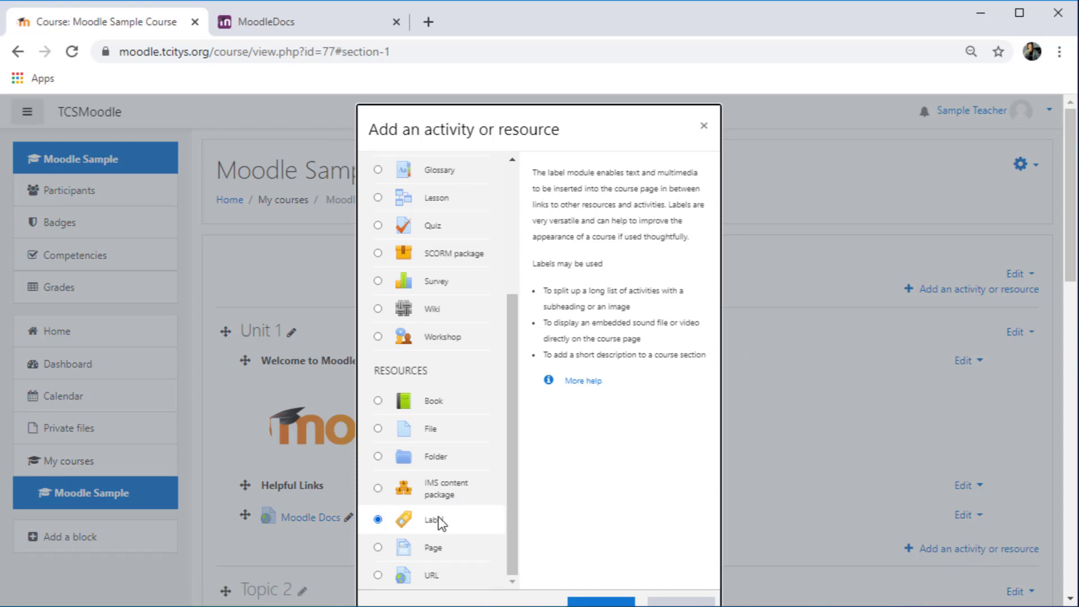
{"action": "scroll", "coordinate": [571, 524], "scroll_direction": "down", "scroll_amount": 1}
{"action": "left_click", "coordinate": [574, 525]}
{"action": "type", "text": "Quizzes"}
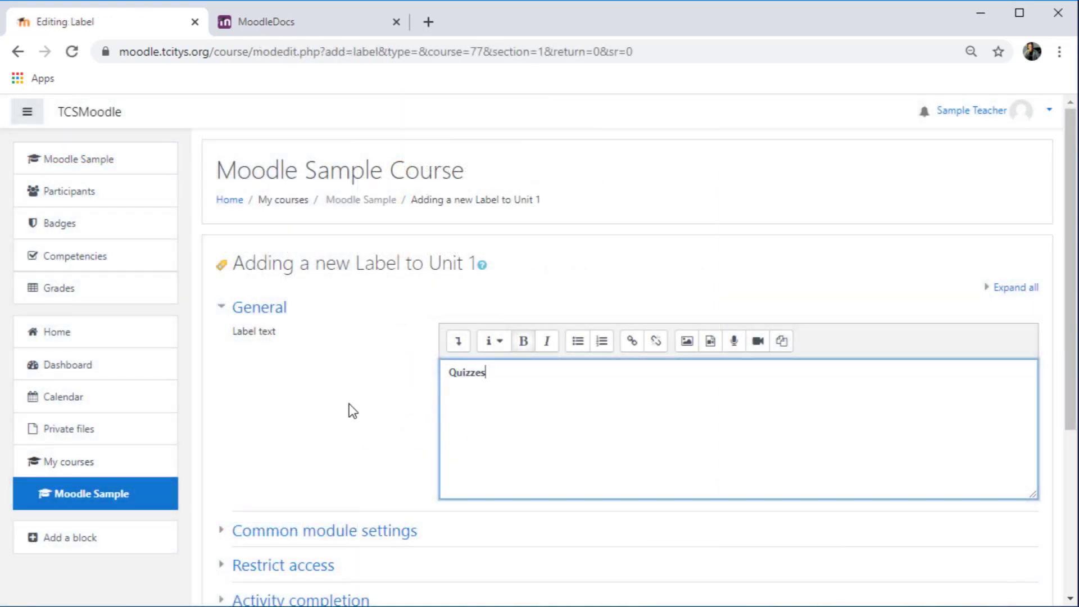
Set the Quizzes label's completion tracking to "Do not indicate activity completion" and save it
{"action": "scroll", "coordinate": [350, 406], "scroll_direction": "down", "scroll_amount": 1}
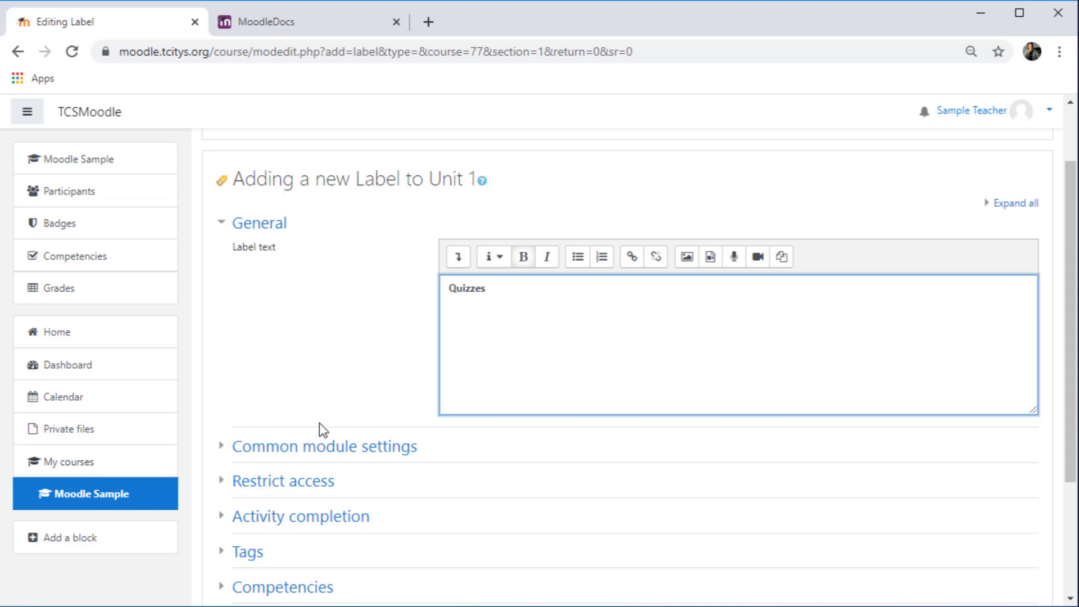
{"action": "scroll", "coordinate": [320, 425], "scroll_direction": "down", "scroll_amount": 2}
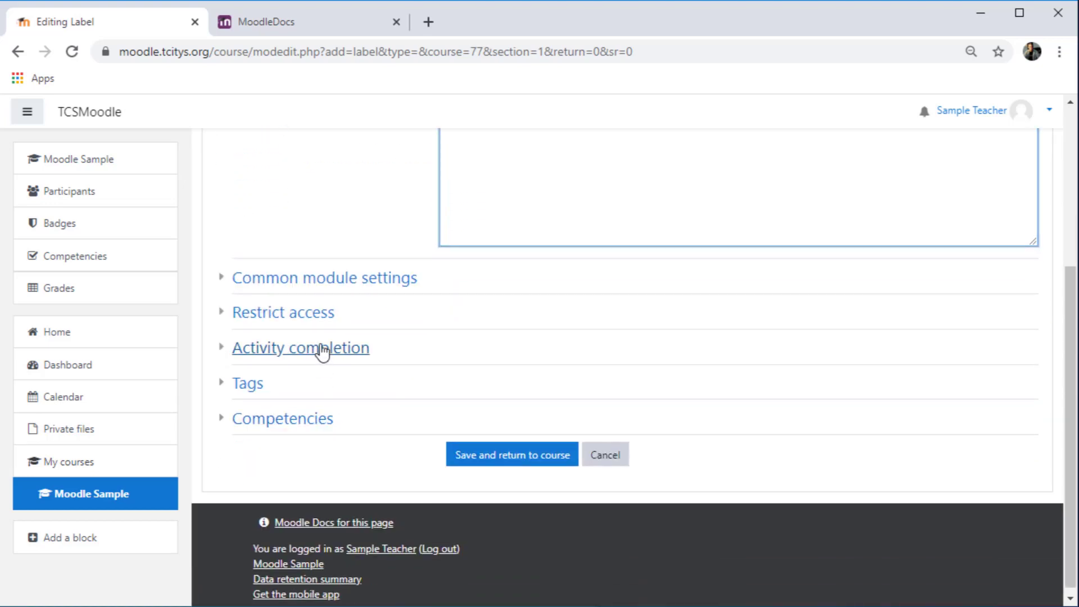
{"action": "left_click", "coordinate": [321, 349]}
{"action": "left_click", "coordinate": [502, 375]}
{"action": "left_click", "coordinate": [506, 403]}
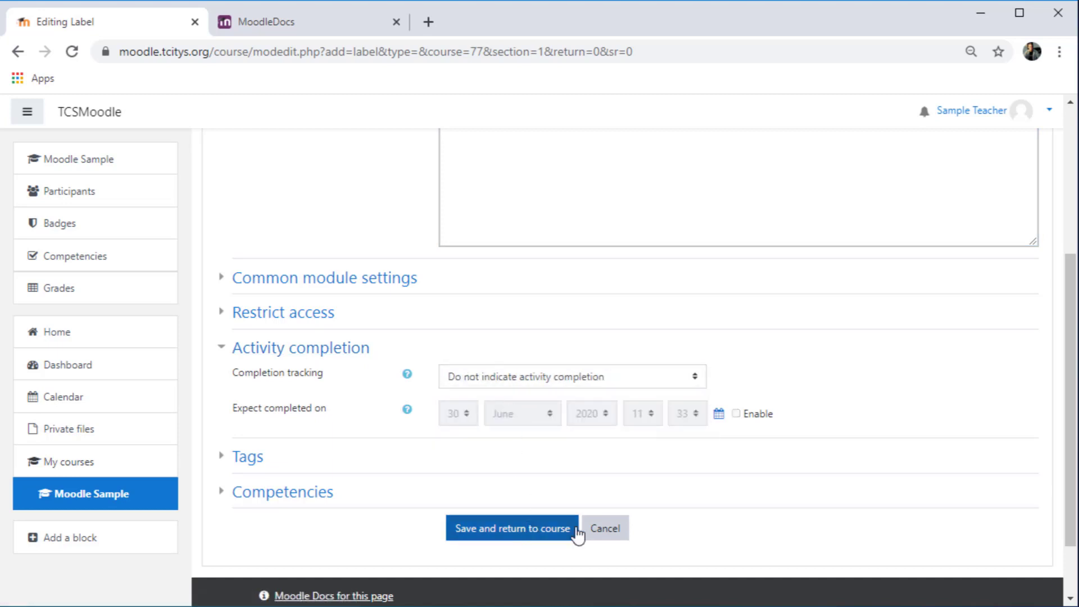
{"action": "left_click", "coordinate": [574, 531]}
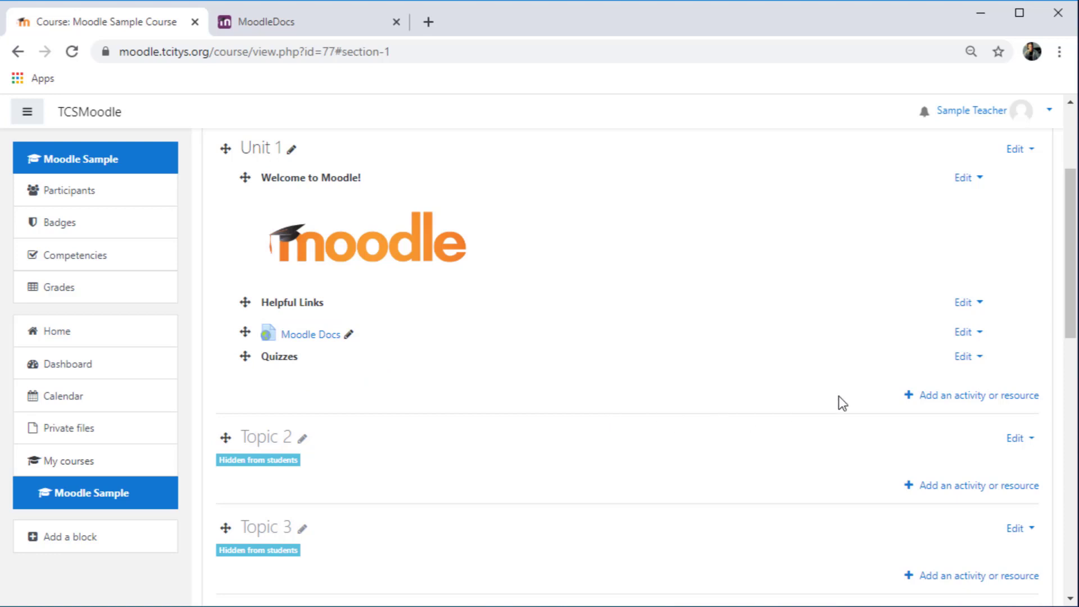
Add an empty Label to Unit 1 with completion tracking set to "Do not indicate activity completion" and save it
{"action": "left_click", "coordinate": [939, 399]}
{"action": "left_click_drag", "start_coordinate": [513, 393], "coordinate": [491, 531]}
{"action": "left_click", "coordinate": [428, 521]}
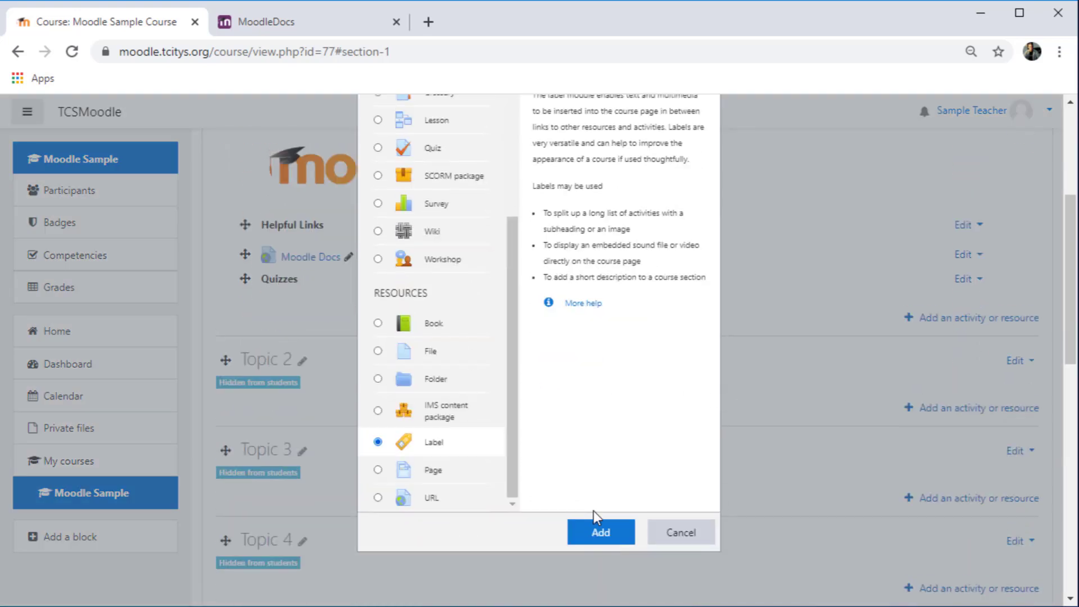
{"action": "left_click", "coordinate": [597, 528]}
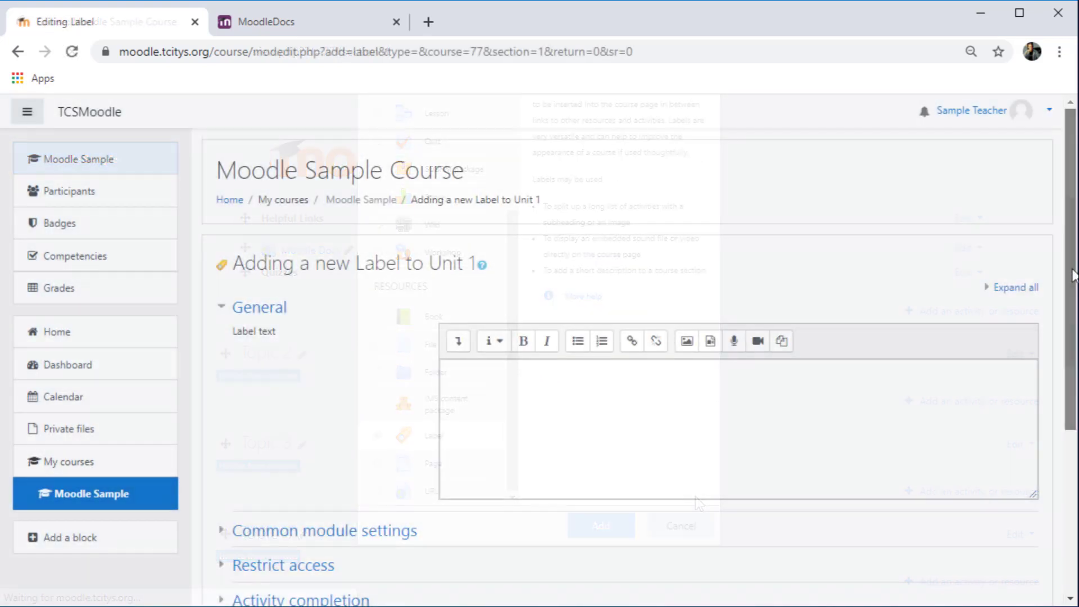
{"action": "scroll", "coordinate": [1074, 276], "scroll_direction": "down", "scroll_amount": 5}
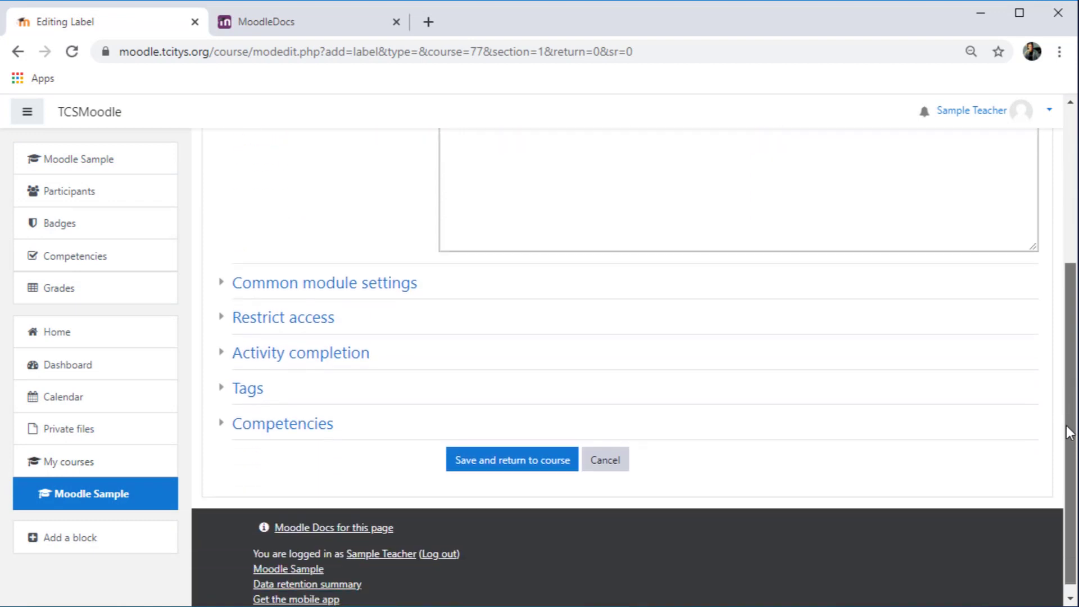
{"action": "left_click", "coordinate": [334, 362]}
{"action": "left_click", "coordinate": [508, 380]}
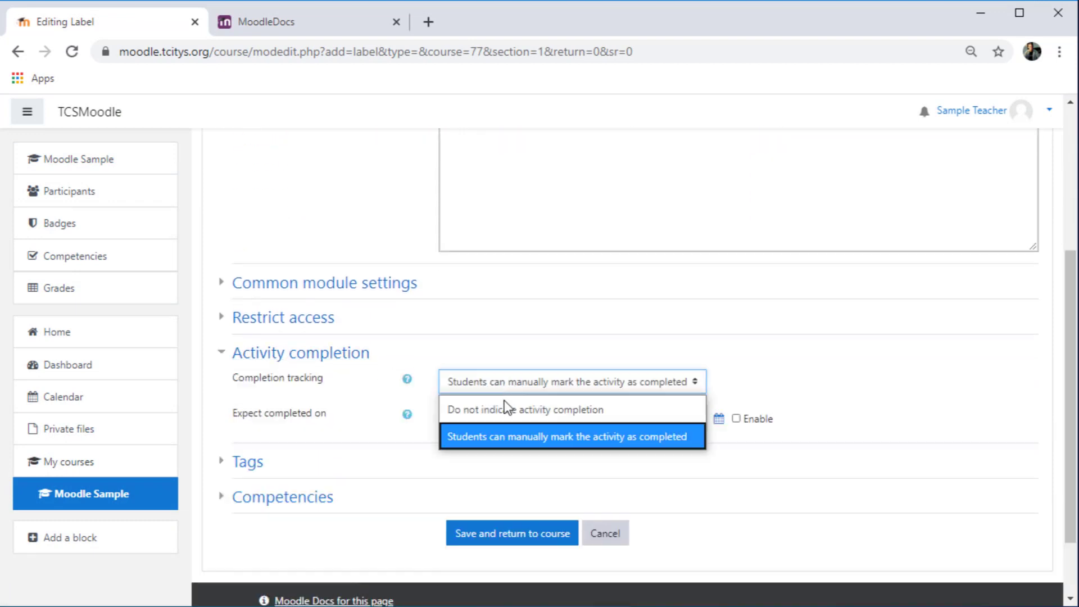
{"action": "left_click", "coordinate": [505, 408]}
{"action": "left_click", "coordinate": [521, 531]}
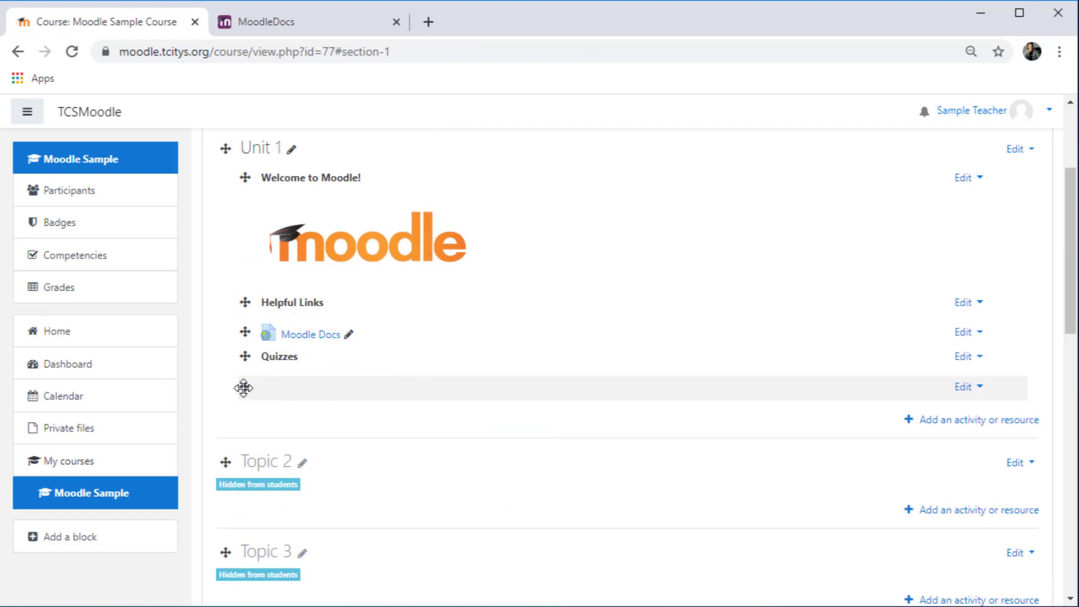
Move the empty label above the Quizzes label in Unit 1
{"action": "left_click_drag", "start_coordinate": [244, 386], "coordinate": [243, 364]}
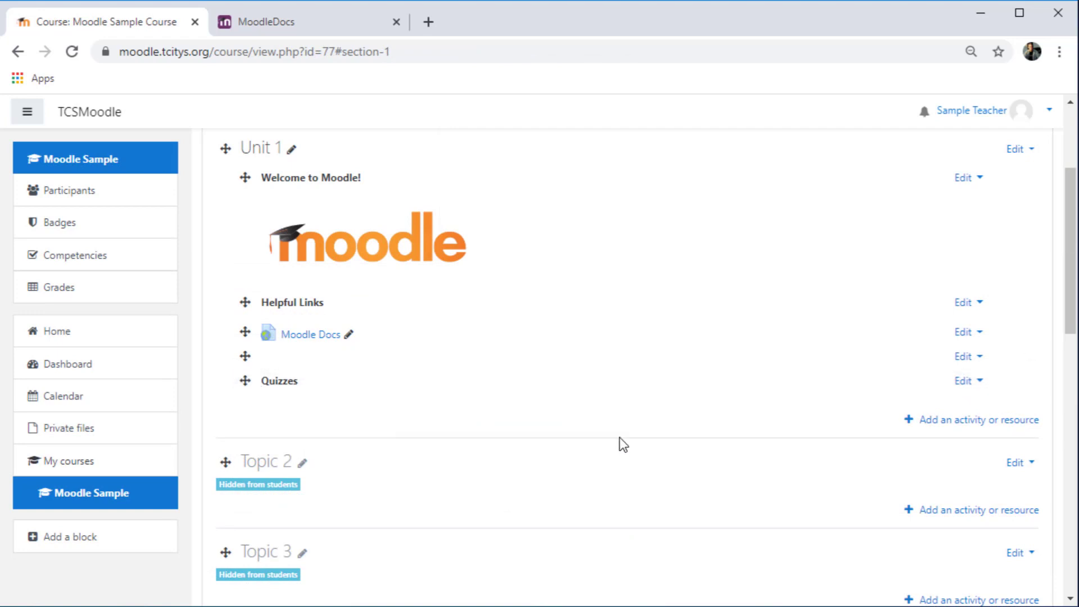
{"action": "scroll", "coordinate": [727, 439], "scroll_direction": "up", "scroll_amount": 3}
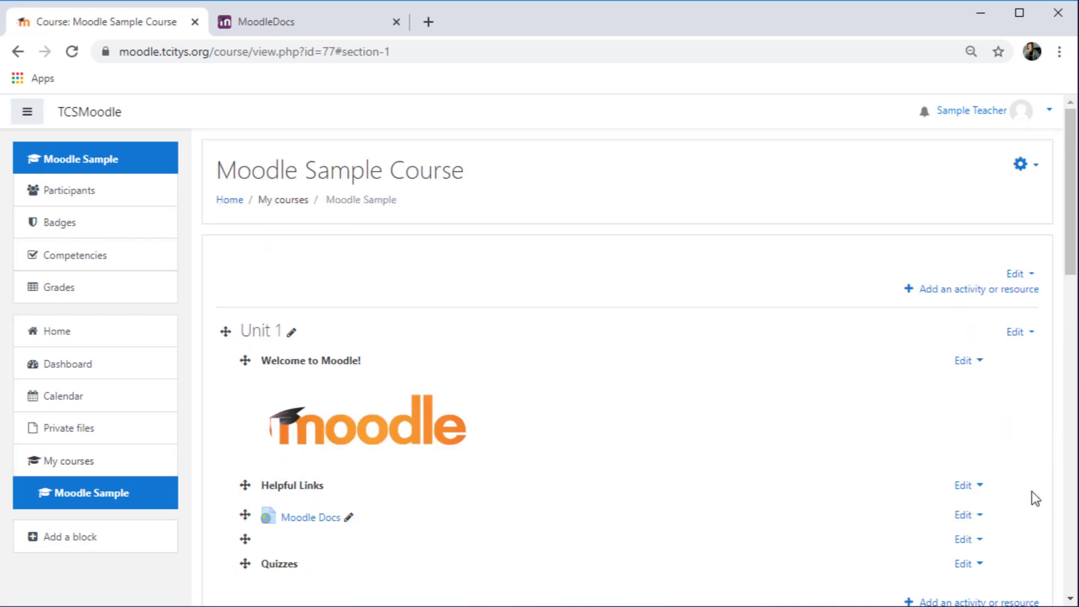
Duplicate the Helpful Links label and move the copy into the Topic 2 section
{"action": "left_click", "coordinate": [963, 485]}
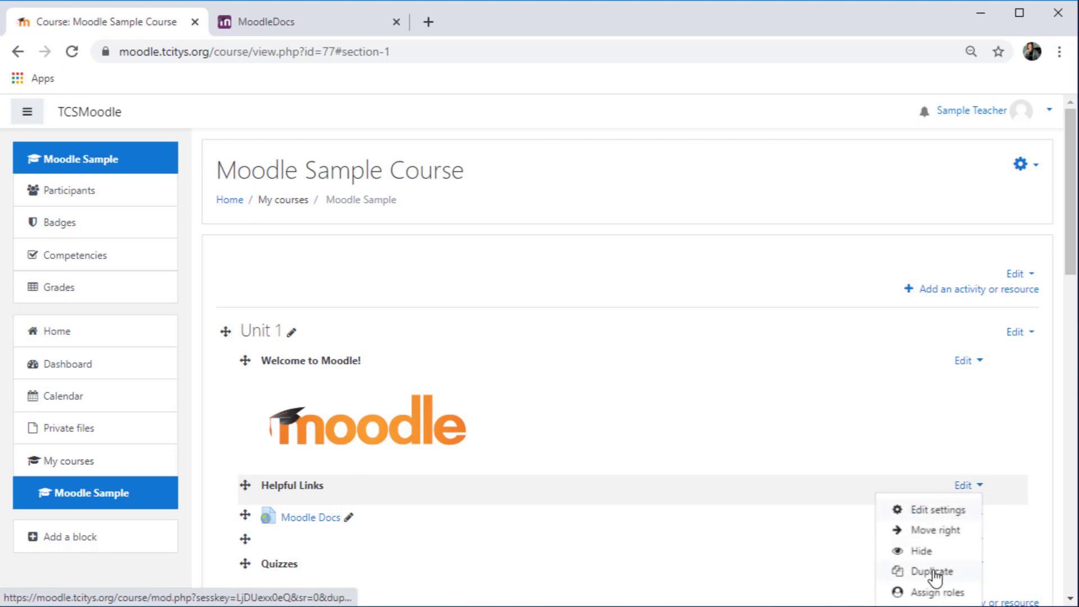
{"action": "left_click", "coordinate": [931, 571]}
{"action": "scroll", "coordinate": [632, 345], "scroll_direction": "down", "scroll_amount": 5}
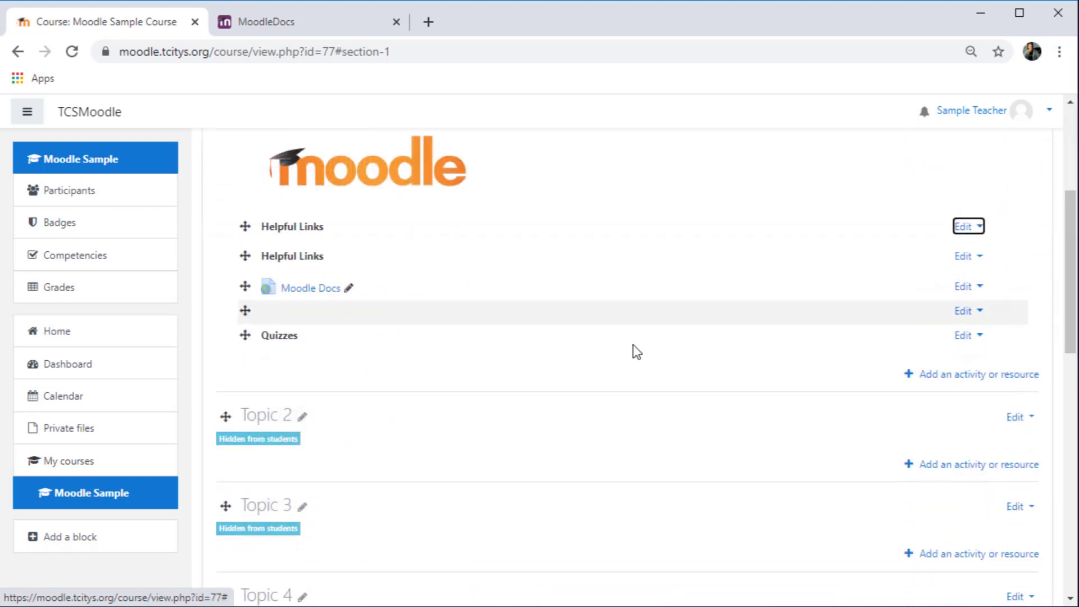
{"action": "left_click_drag", "start_coordinate": [242, 255], "coordinate": [235, 452]}
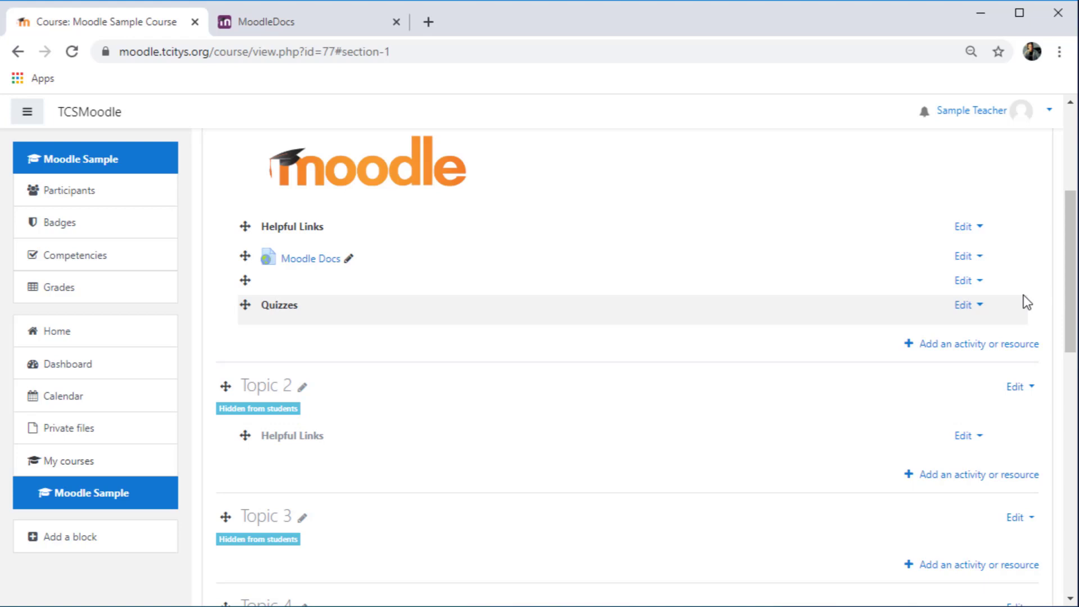
Hide the Moodle Docs link from students
{"action": "left_click", "coordinate": [968, 259]}
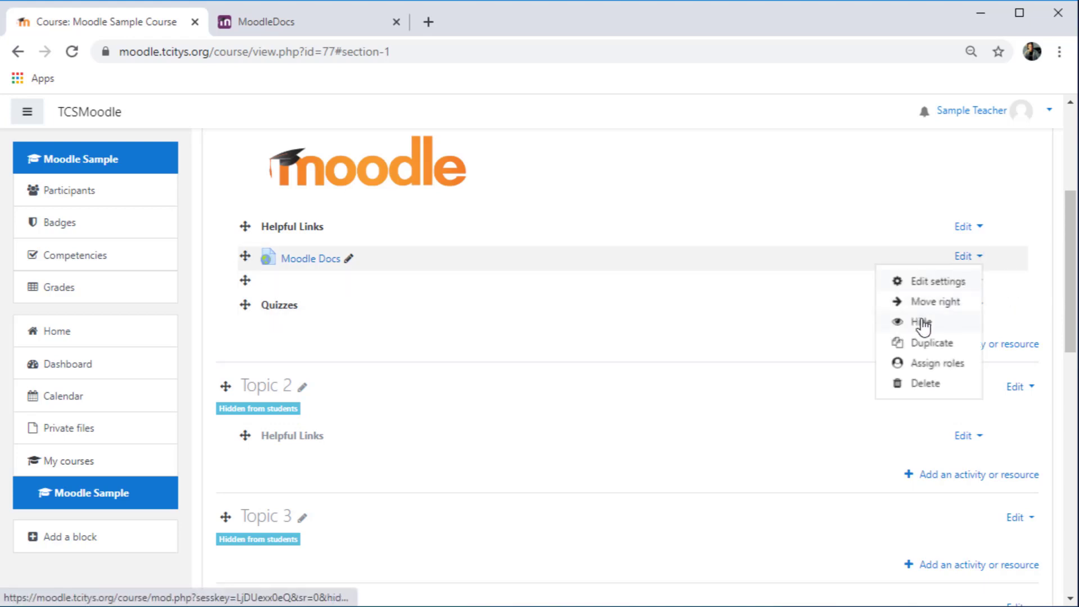
{"action": "left_click", "coordinate": [923, 319]}
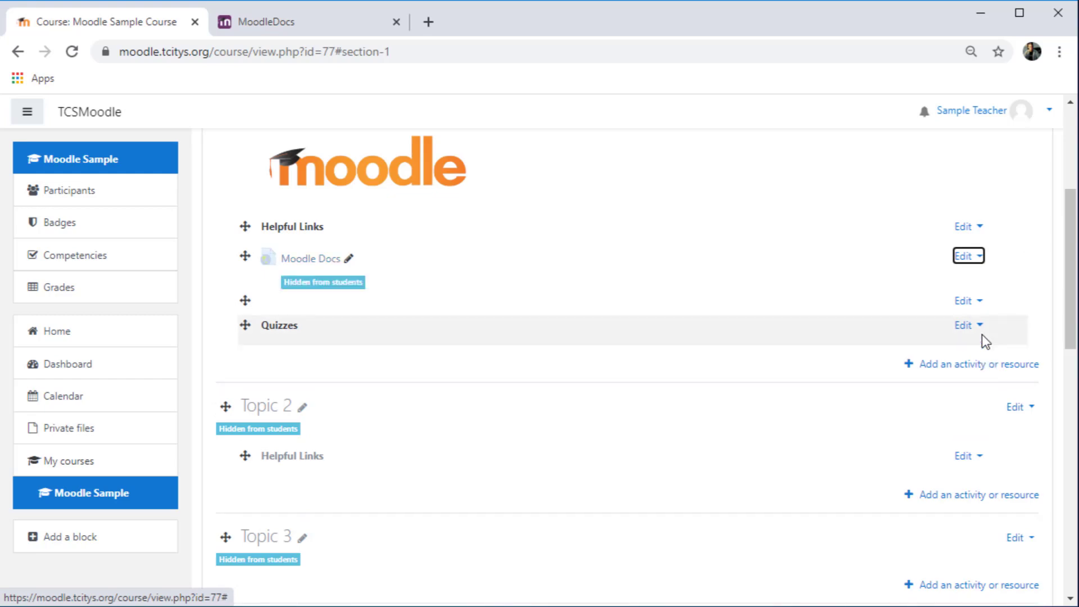
Hide the Unit 1 topic and show it again
{"action": "left_click_drag", "start_coordinate": [1071, 268], "coordinate": [1071, 231]}
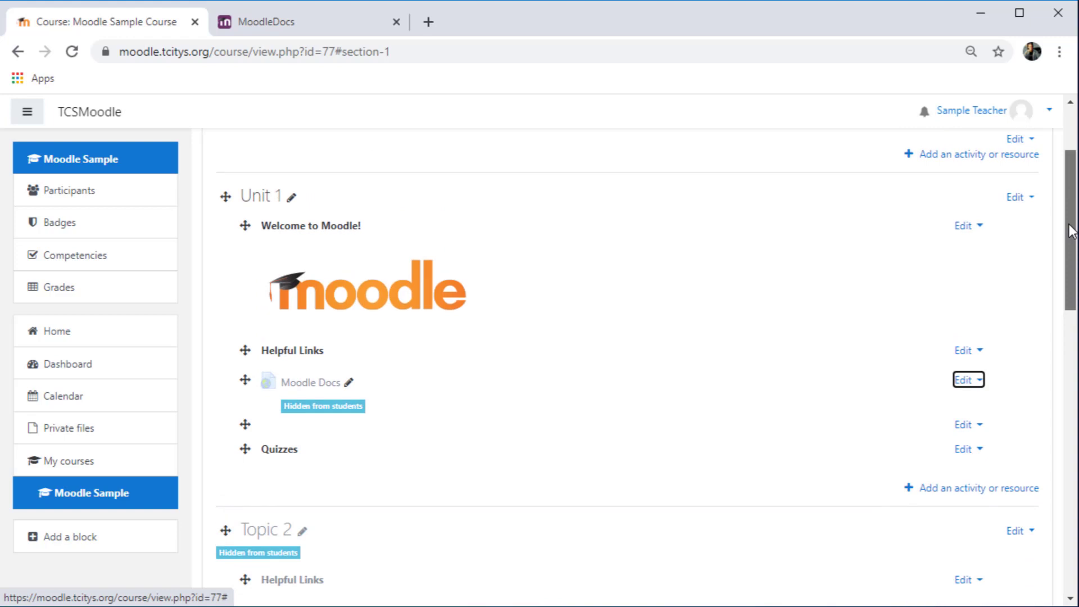
{"action": "left_click", "coordinate": [1021, 201]}
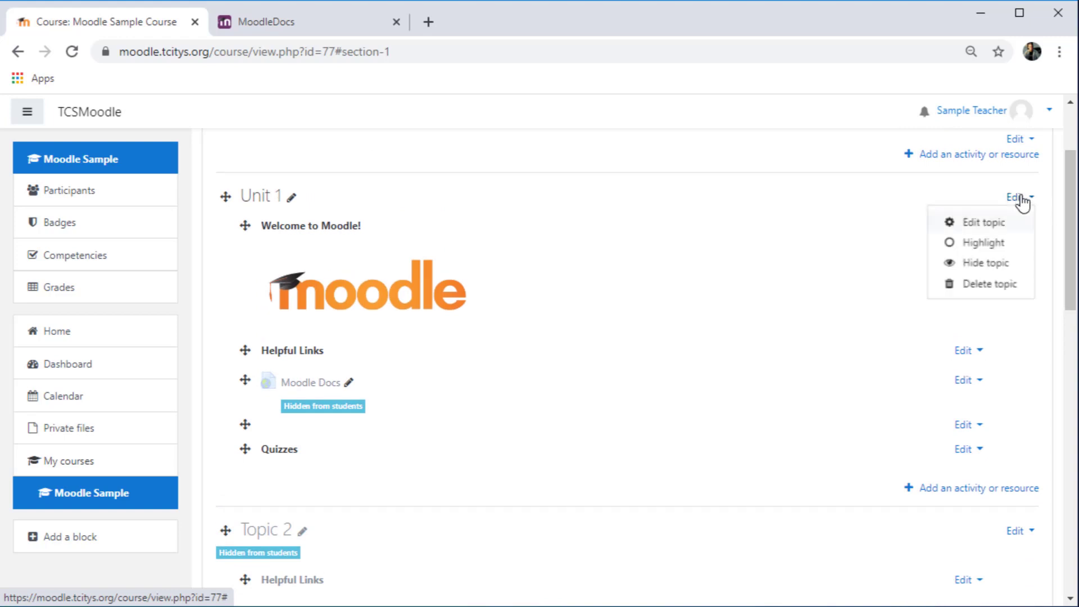
{"action": "left_click", "coordinate": [1000, 263]}
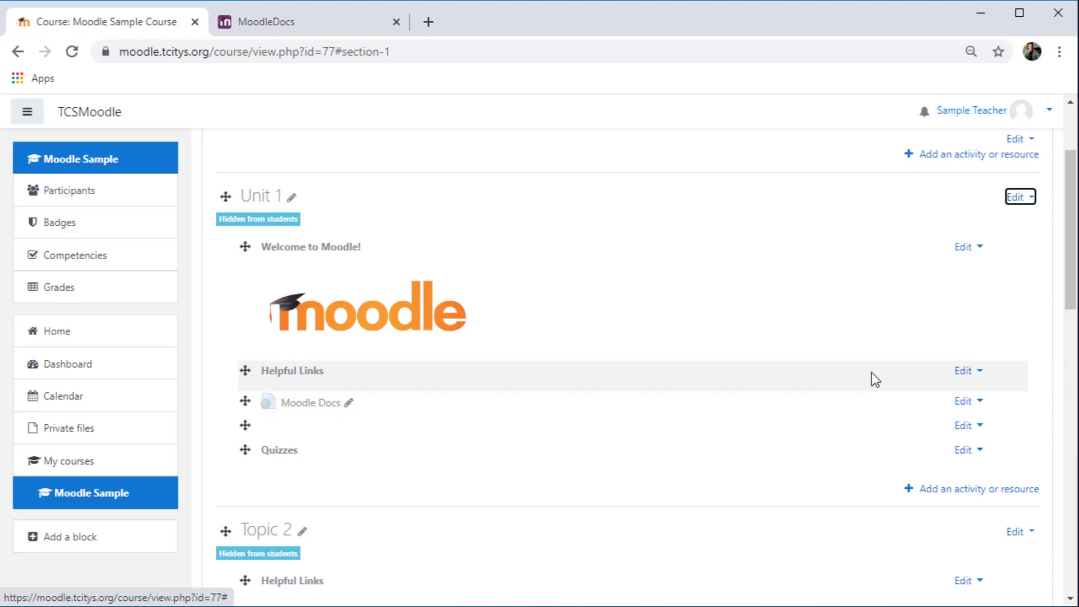
{"action": "left_click", "coordinate": [1031, 200]}
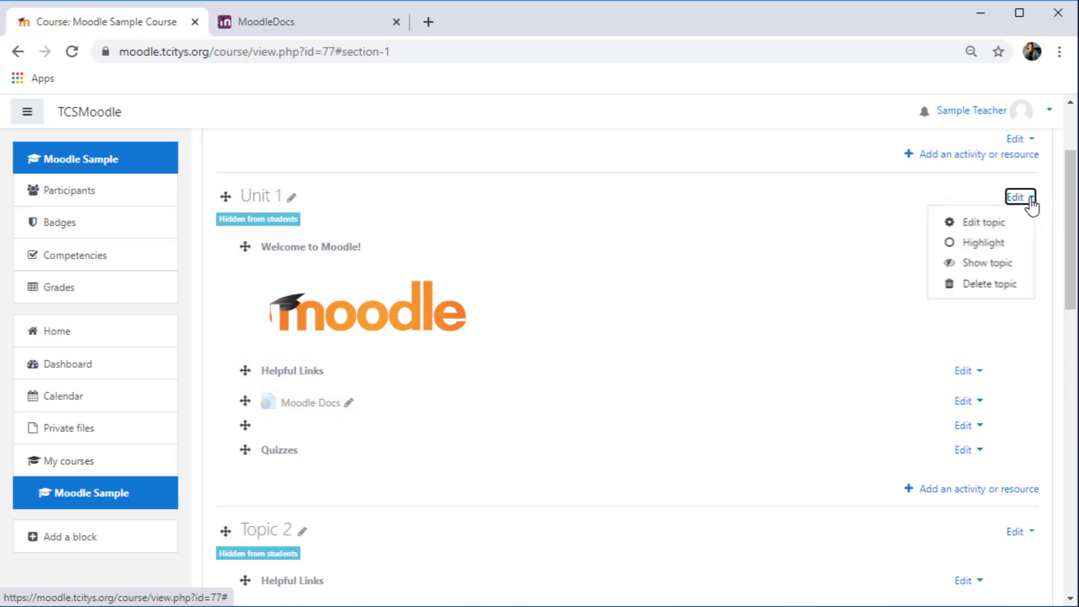
{"action": "left_click", "coordinate": [990, 263]}
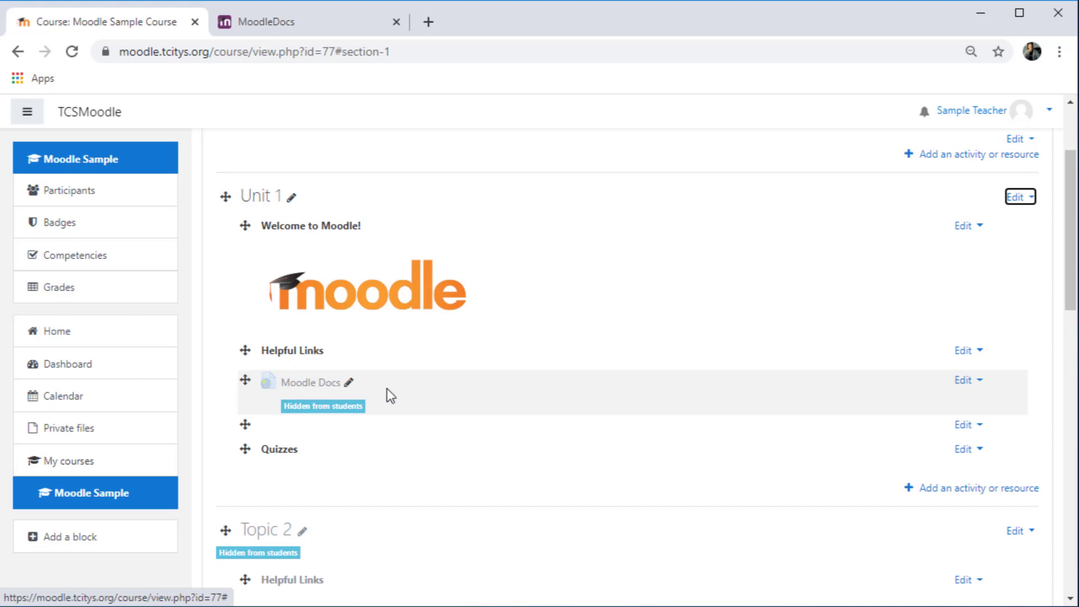
Show the Moodle Docs link to students again
{"action": "left_click", "coordinate": [967, 381]}
{"action": "left_click", "coordinate": [919, 445]}
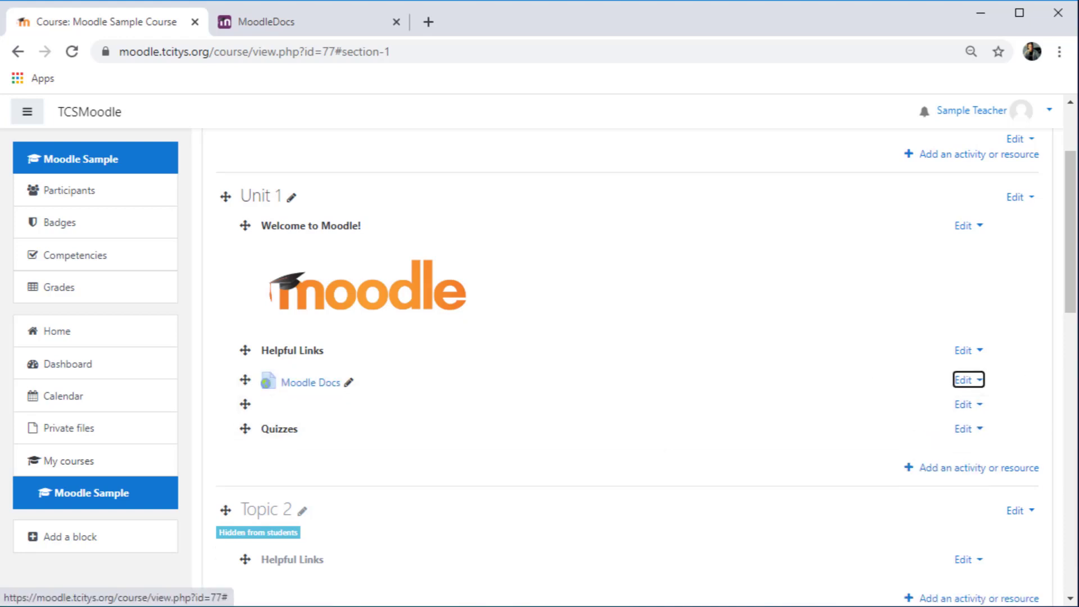
{"action": "scroll", "coordinate": [981, 368], "scroll_direction": "up", "scroll_amount": 2}
{"action": "left_click", "coordinate": [980, 365]}
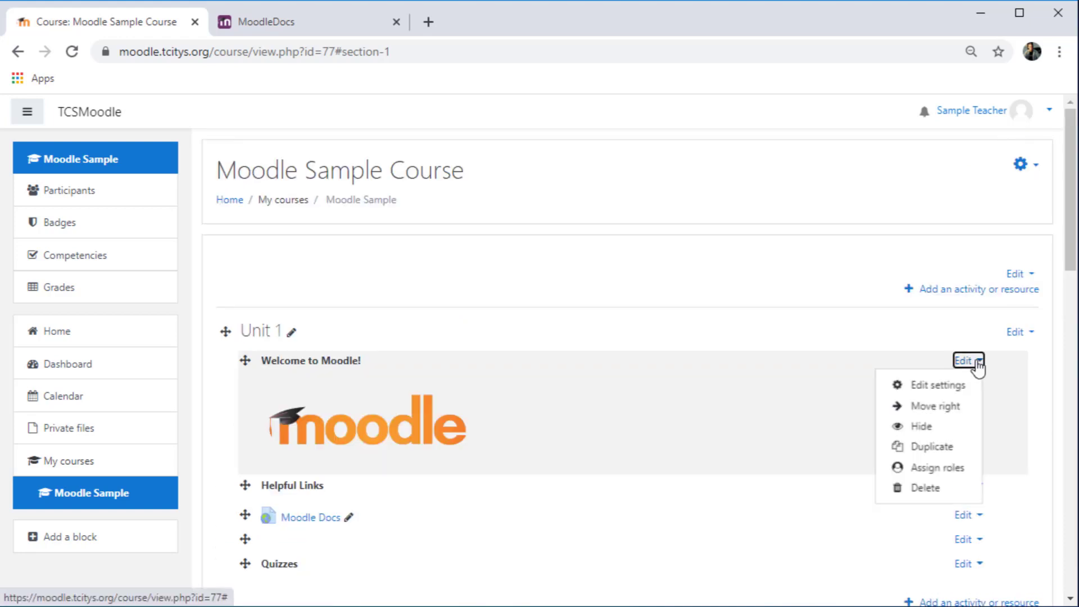
{"action": "left_click", "coordinate": [928, 488]}
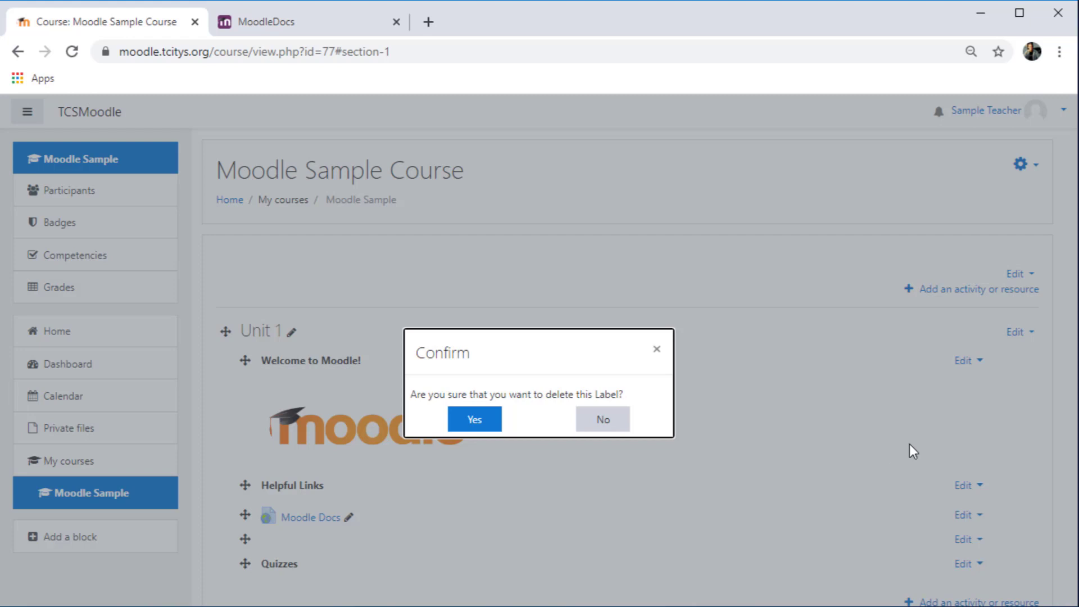
{"action": "left_click", "coordinate": [621, 428]}
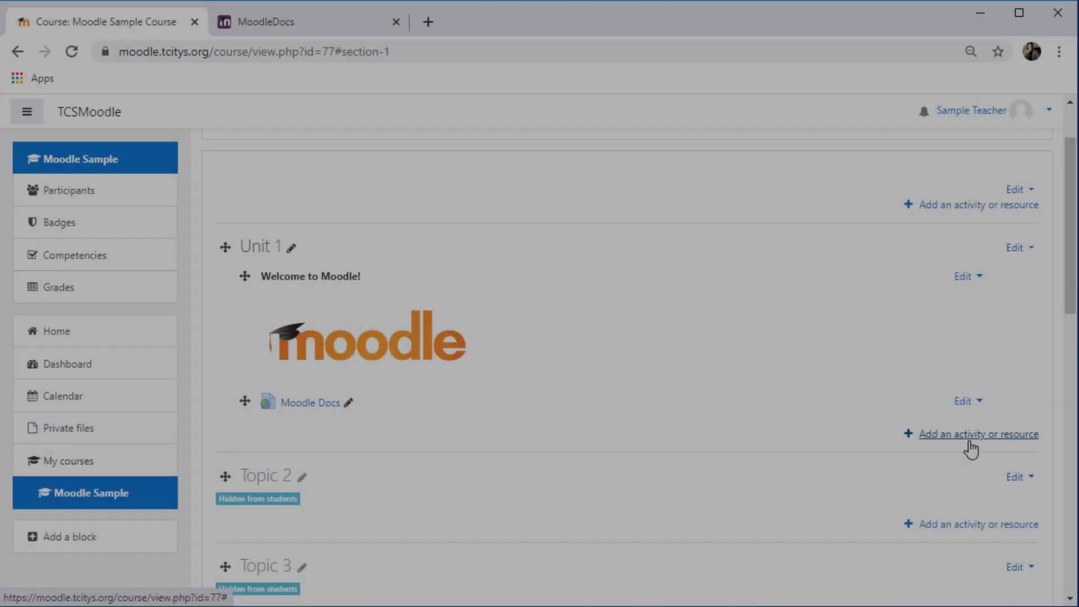
Open the activity chooser for Unit 1 and read the Quiz activity description without adding anything
{"action": "left_click", "coordinate": [969, 441]}
{"action": "left_click_drag", "start_coordinate": [512, 348], "coordinate": [517, 502]}
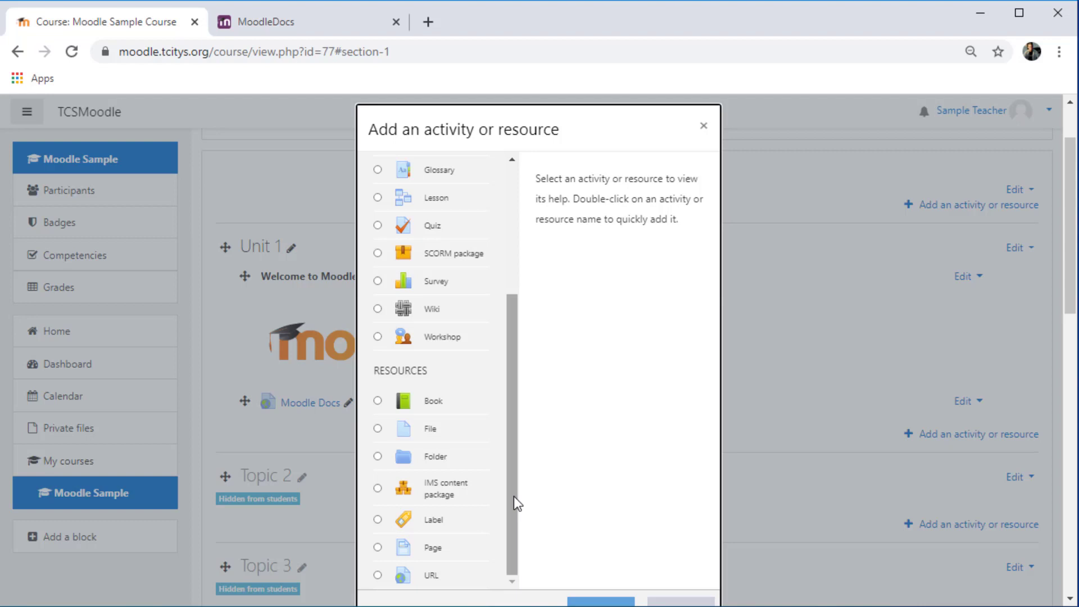
{"action": "left_click_drag", "start_coordinate": [514, 497], "coordinate": [511, 369]}
{"action": "left_click", "coordinate": [432, 424]}
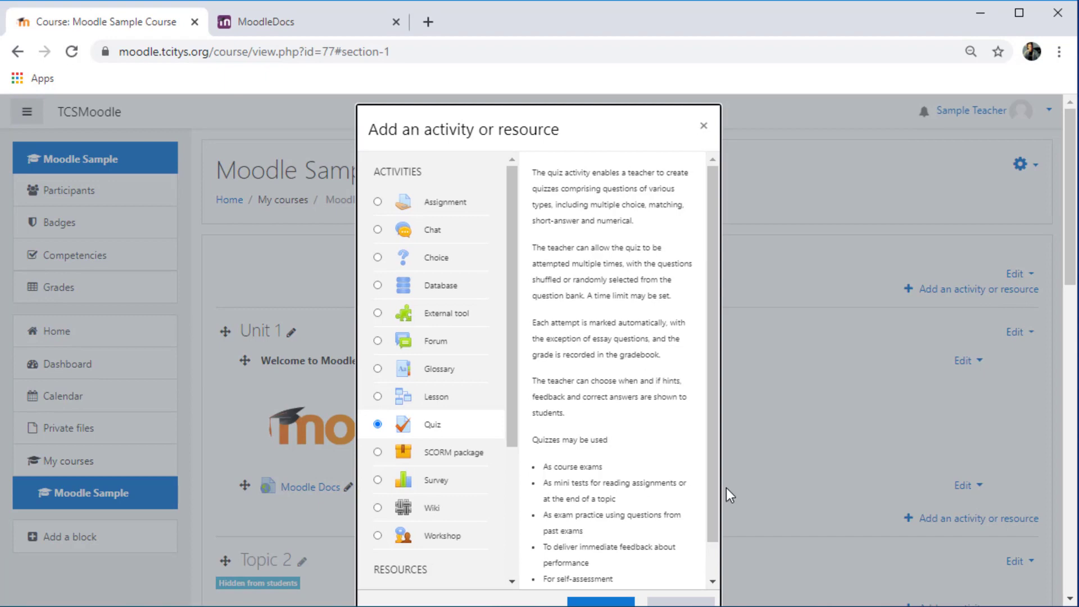
{"action": "scroll", "coordinate": [714, 484], "scroll_direction": "down", "scroll_amount": 1}
{"action": "left_click", "coordinate": [687, 535]}
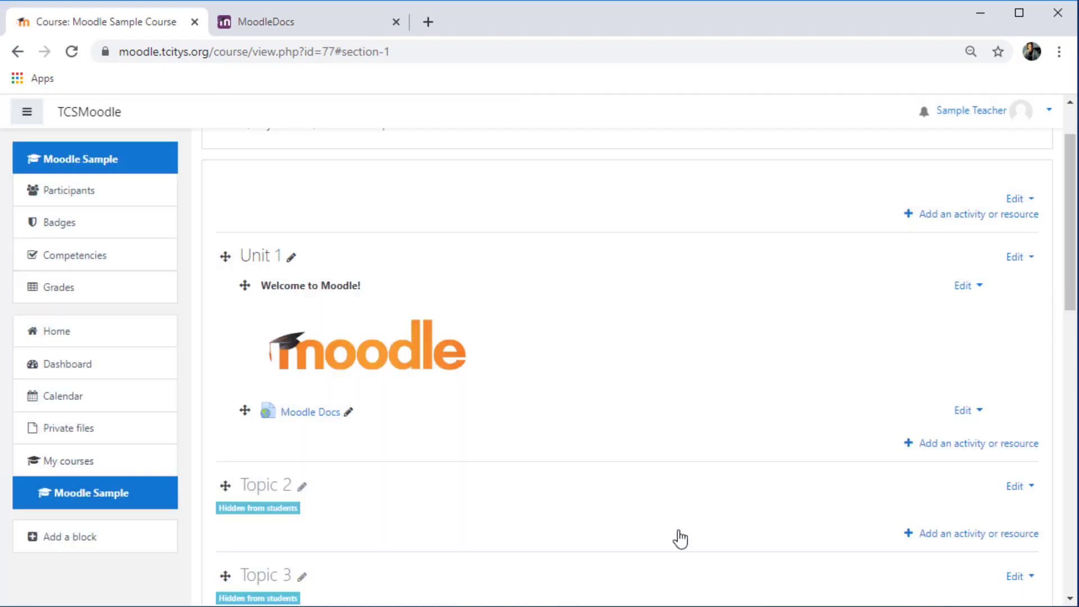
{"action": "scroll", "coordinate": [1074, 216], "scroll_direction": "up", "scroll_amount": 1}
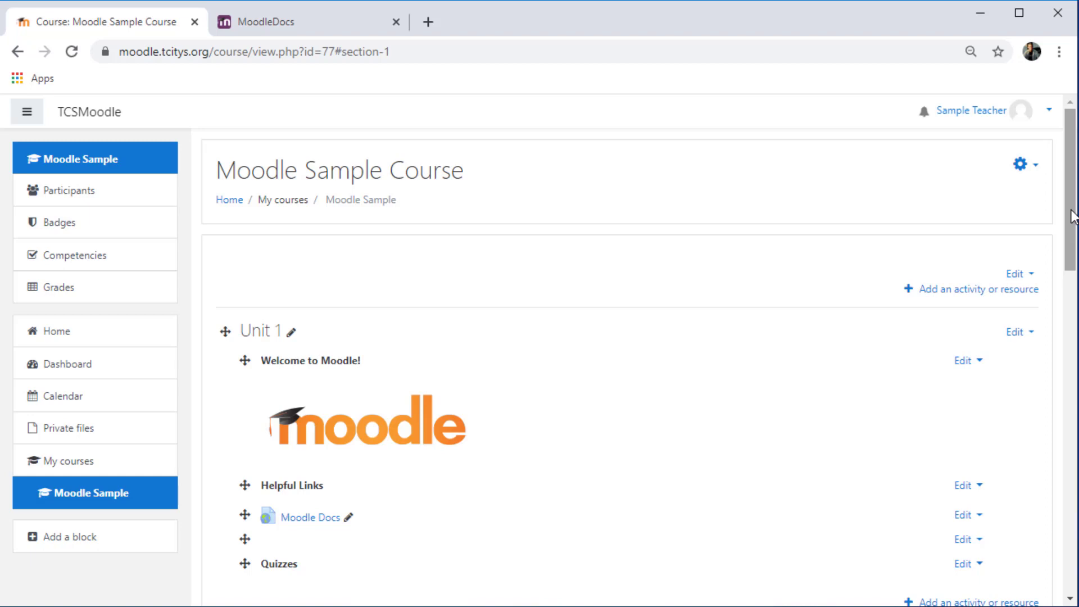
{"action": "left_click_drag", "start_coordinate": [1074, 216], "coordinate": [1074, 556]}
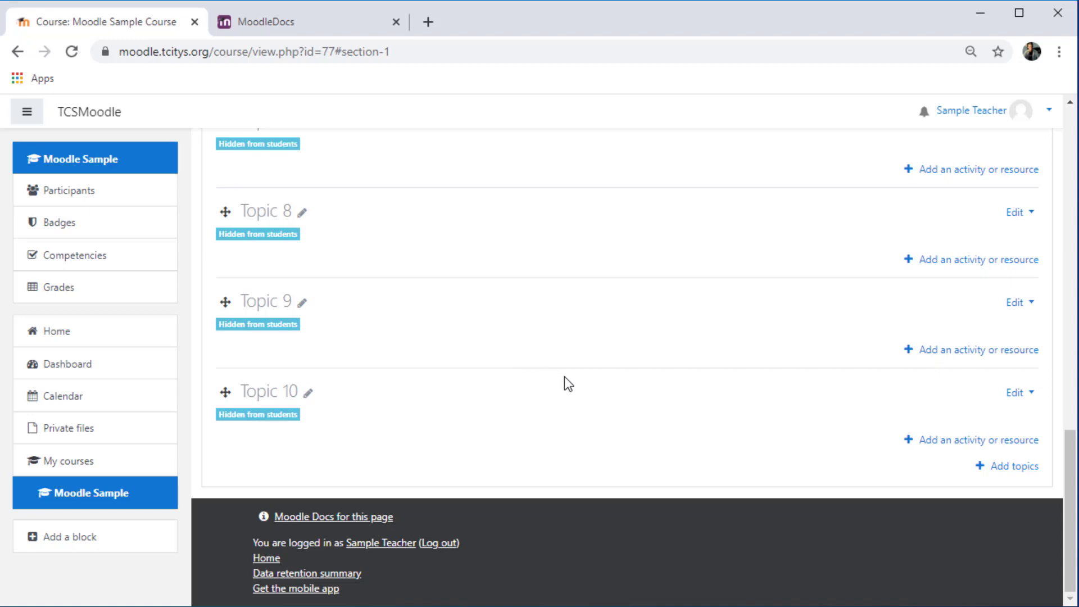
{"action": "left_click", "coordinate": [1017, 399]}
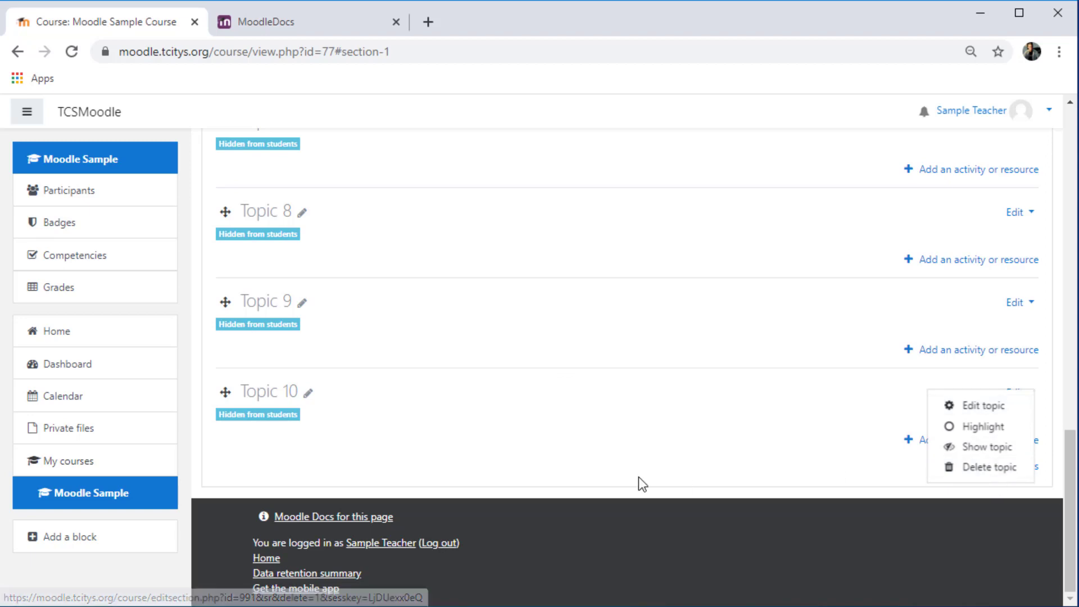
{"action": "key", "text": "Escape"}
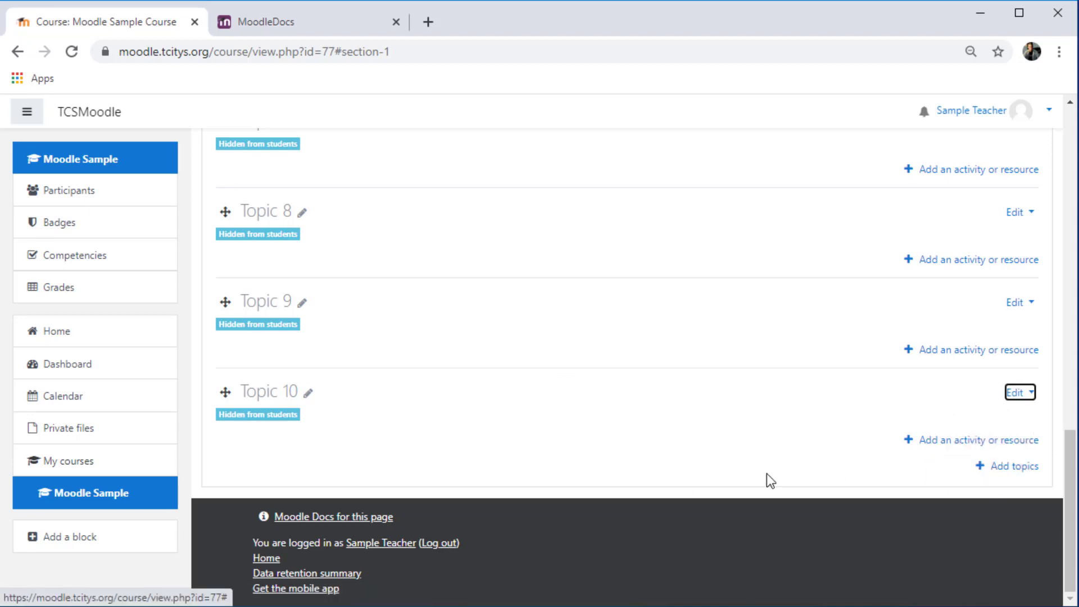
{"action": "left_click", "coordinate": [1024, 471]}
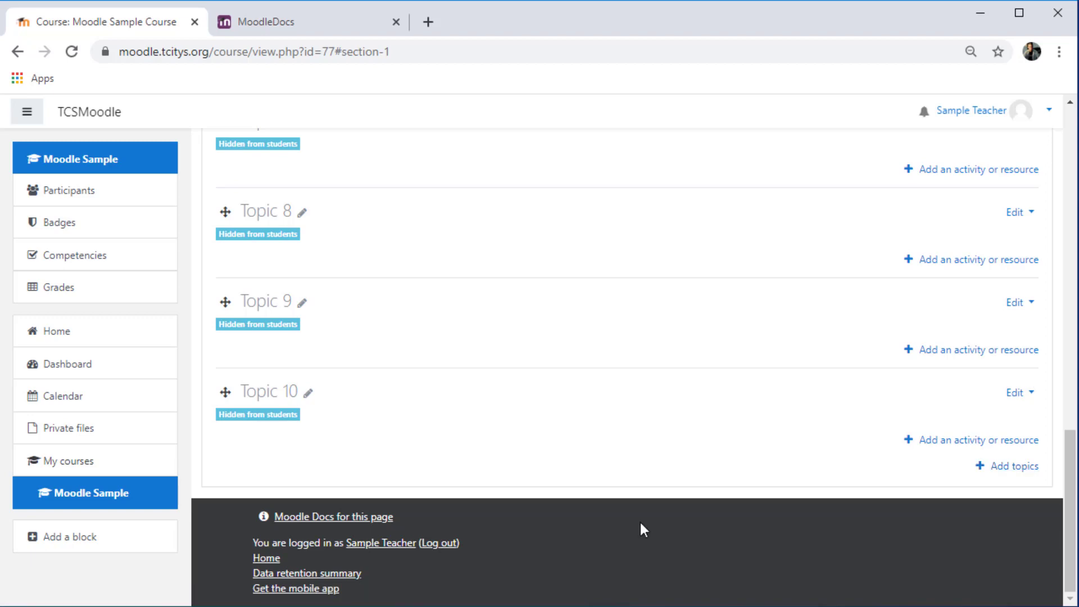